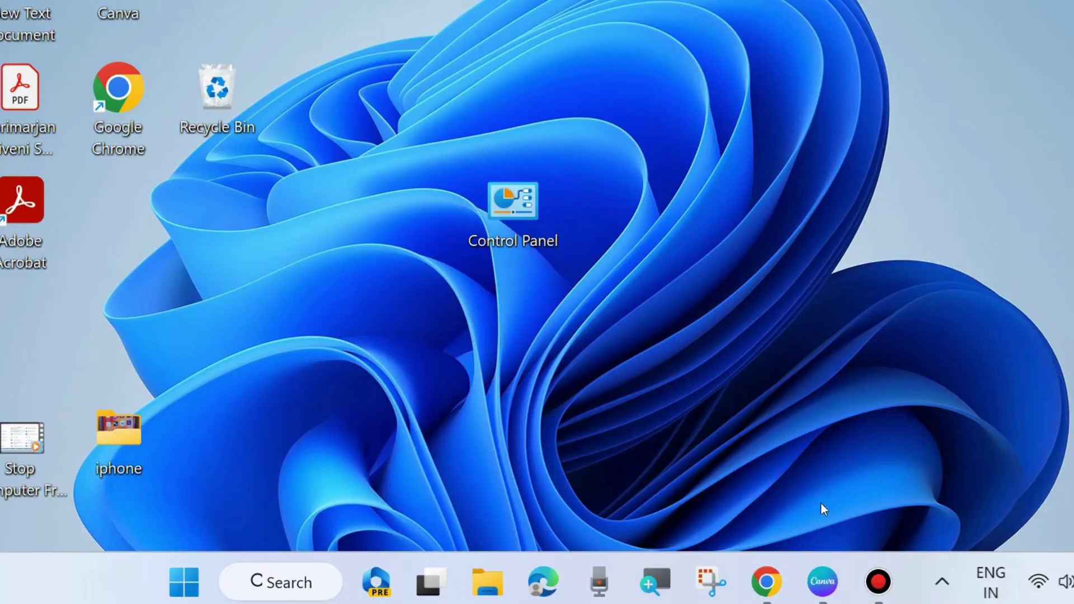
# Preview the Bandicam, Chrome and Start quick-action menus, then dismiss them.
pyautogui.rightClick(878, 582)
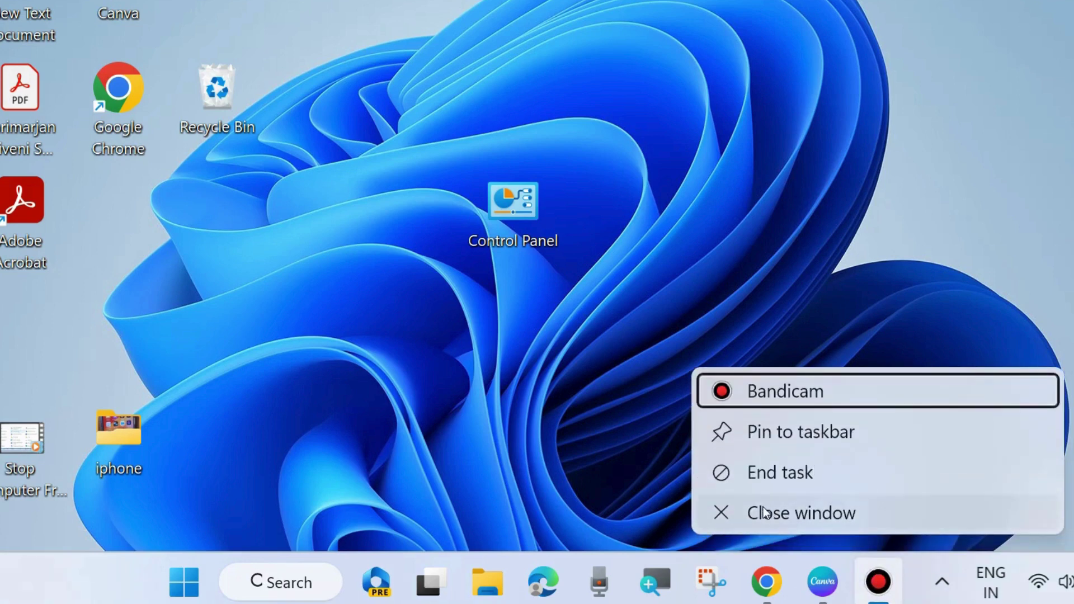
pyautogui.rightClick(917, 593)
pyautogui.click(814, 503)
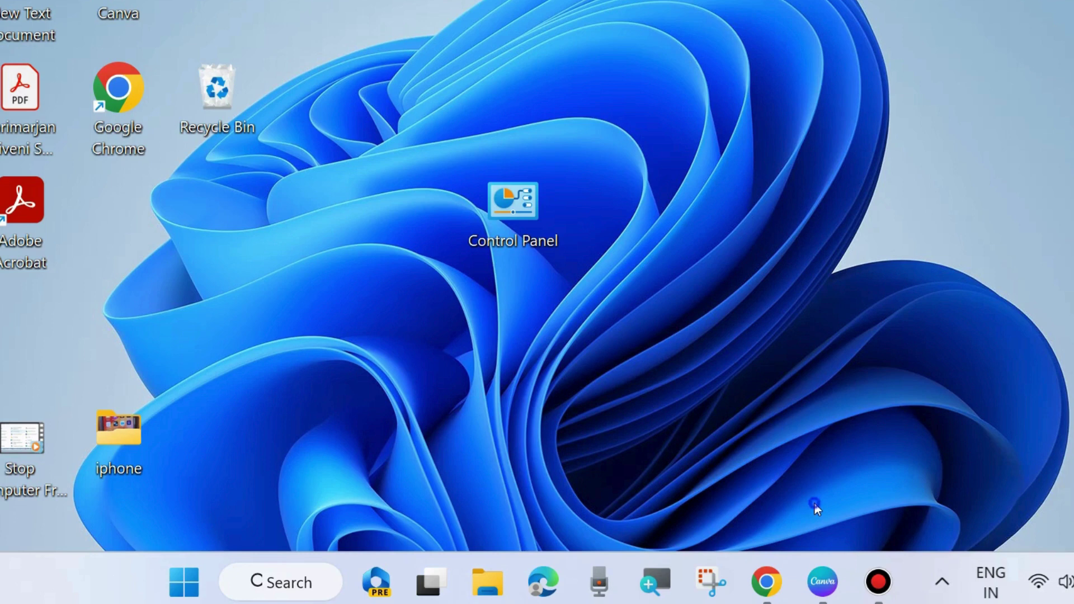
pyautogui.rightClick(766, 582)
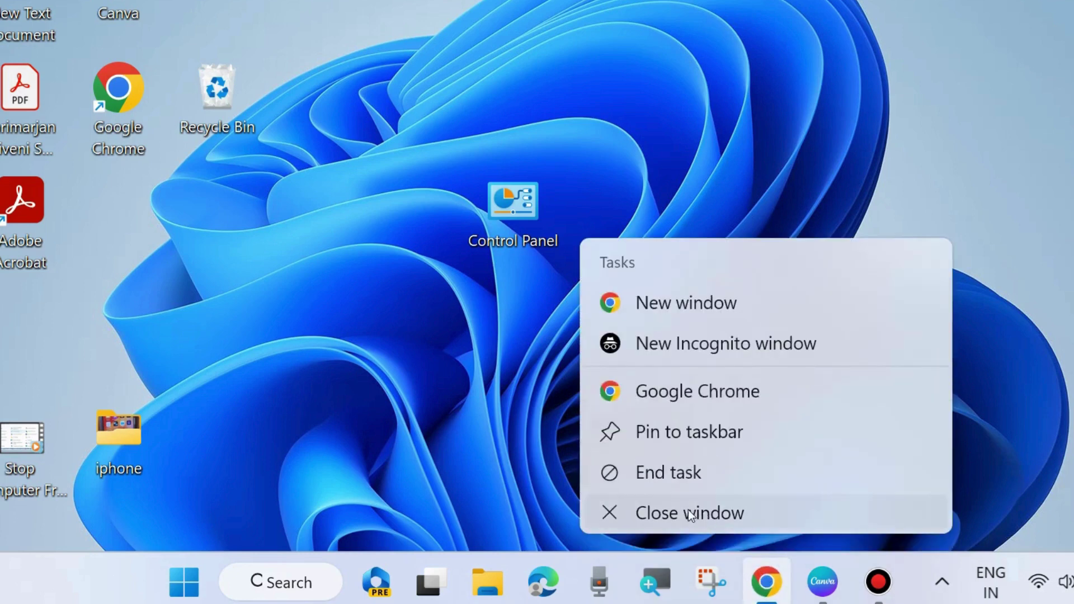
pyautogui.click(449, 397)
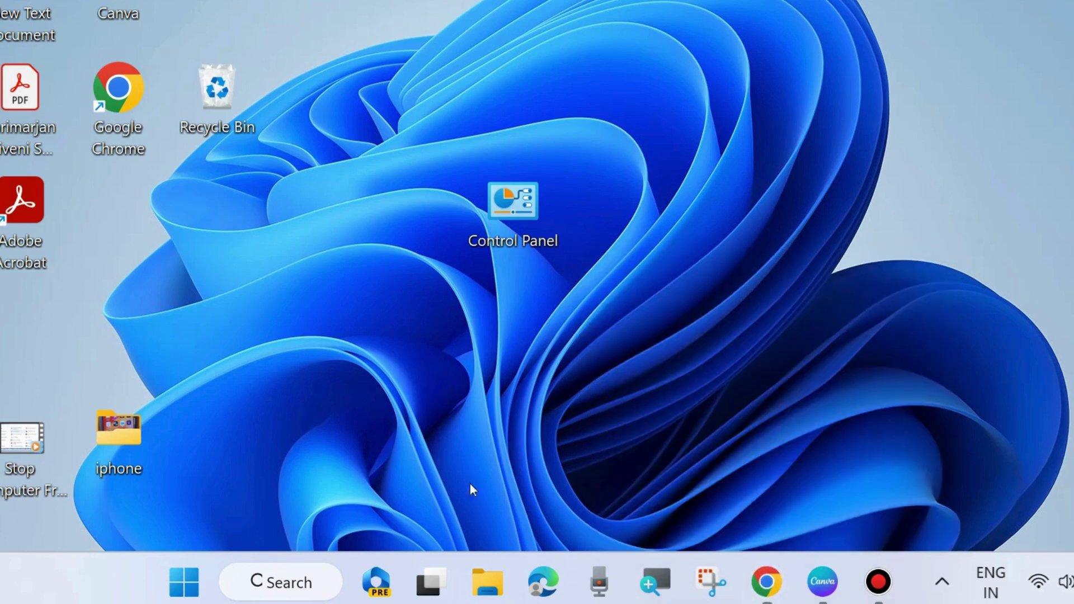
pyautogui.rightClick(189, 573)
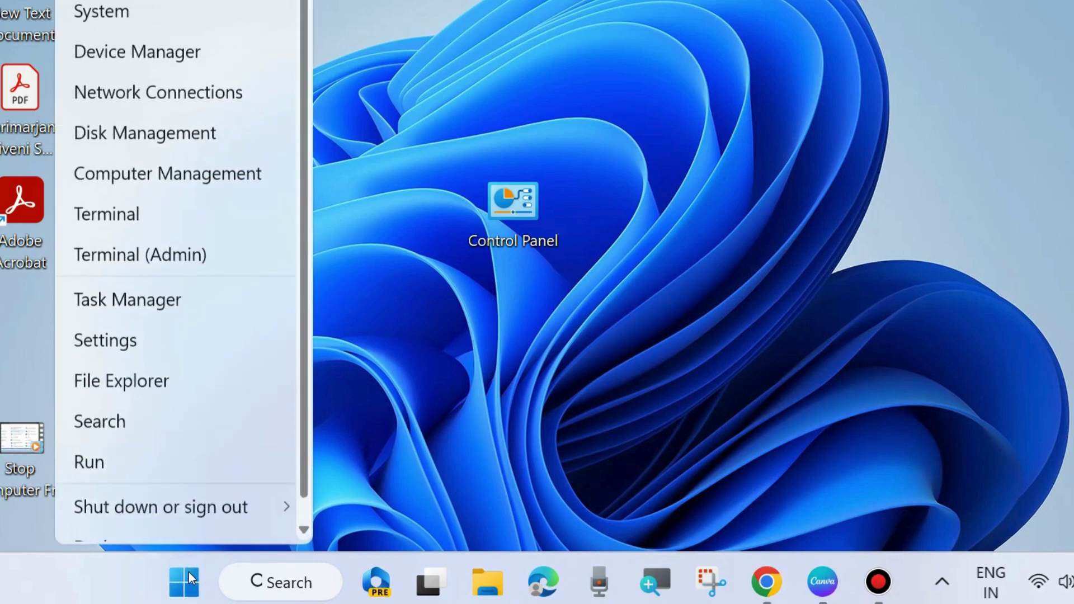
pyautogui.moveTo(190, 525)
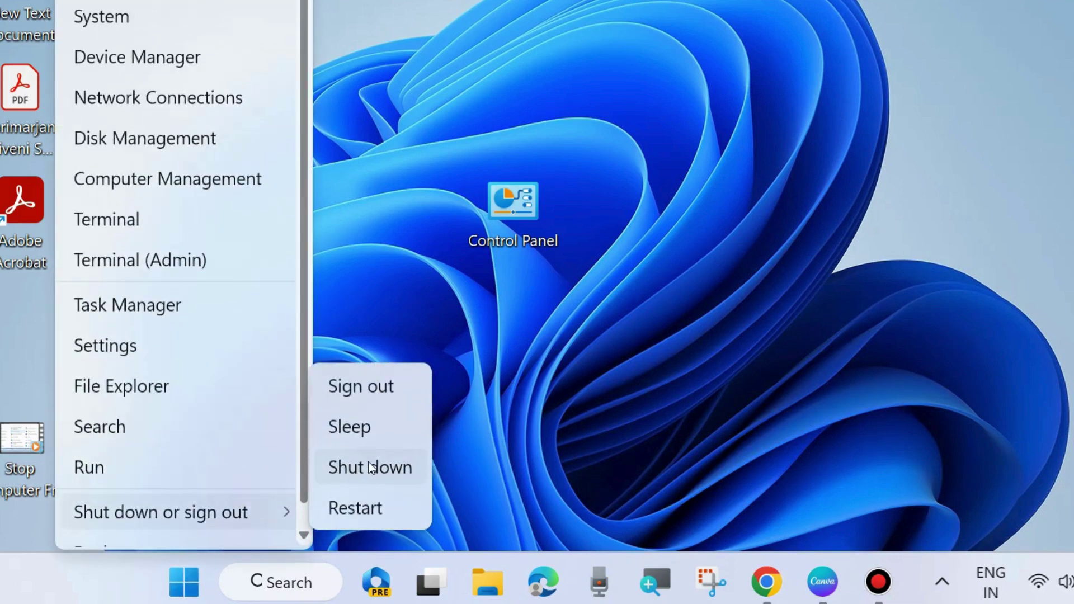
pyautogui.click(624, 284)
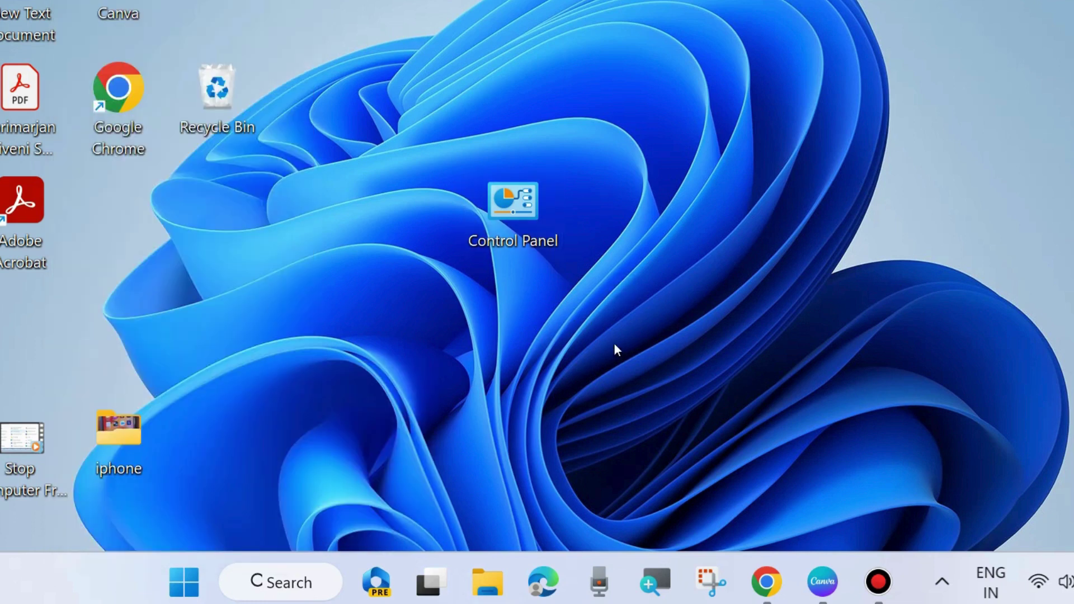
# Launch Task Manager from the Start right-click menu and drag its window into view.
pyautogui.rightClick(175, 585)
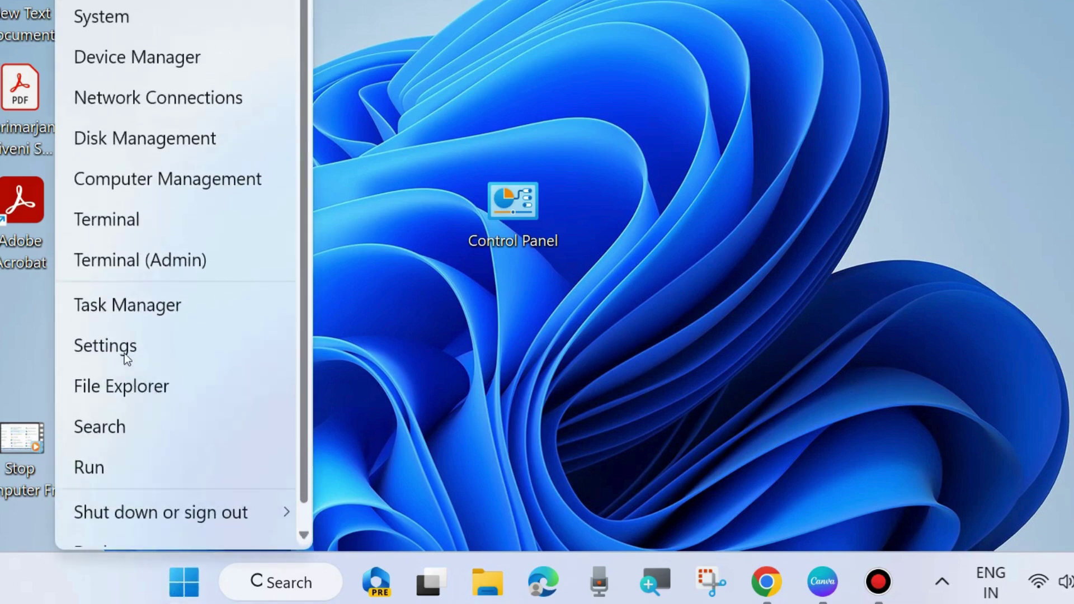
pyautogui.click(120, 309)
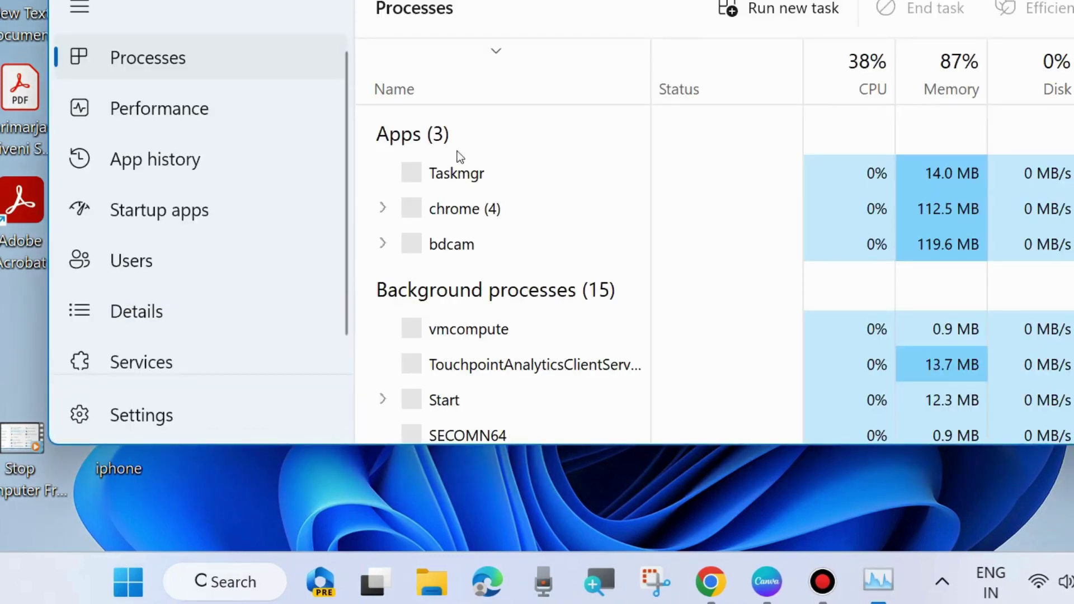
pyautogui.moveTo(839, 3); pyautogui.dragTo(716, 24)
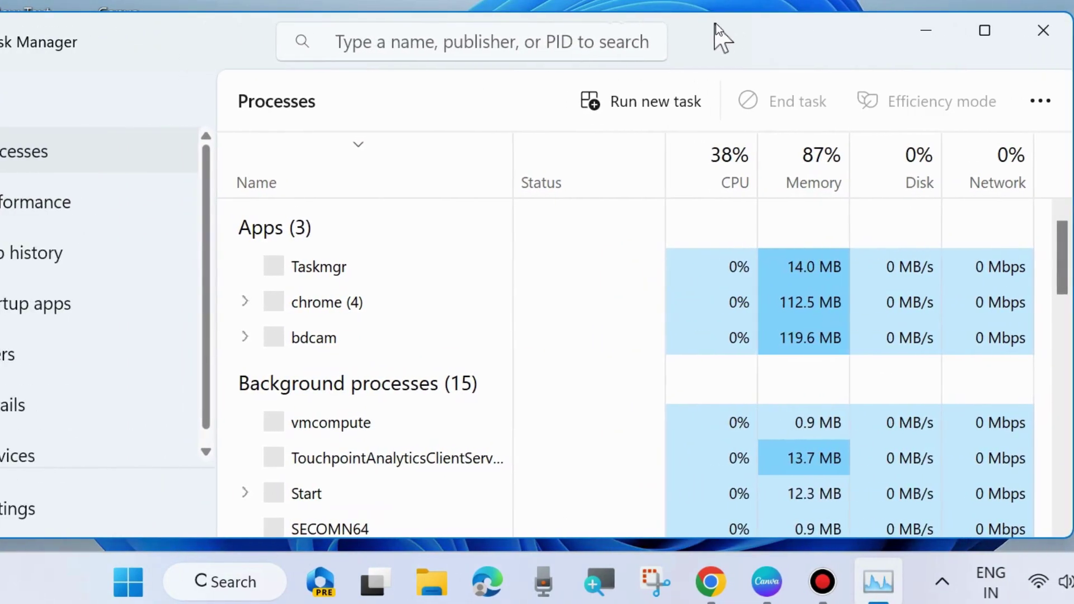
pyautogui.click(1043, 103)
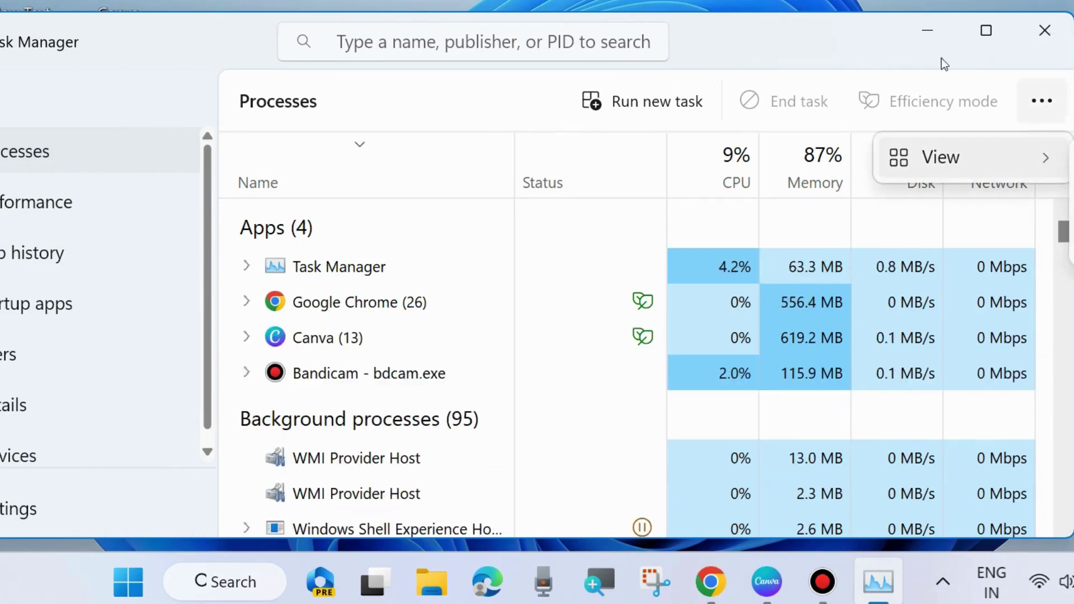
pyautogui.moveTo(842, 32); pyautogui.dragTo(552, 26)
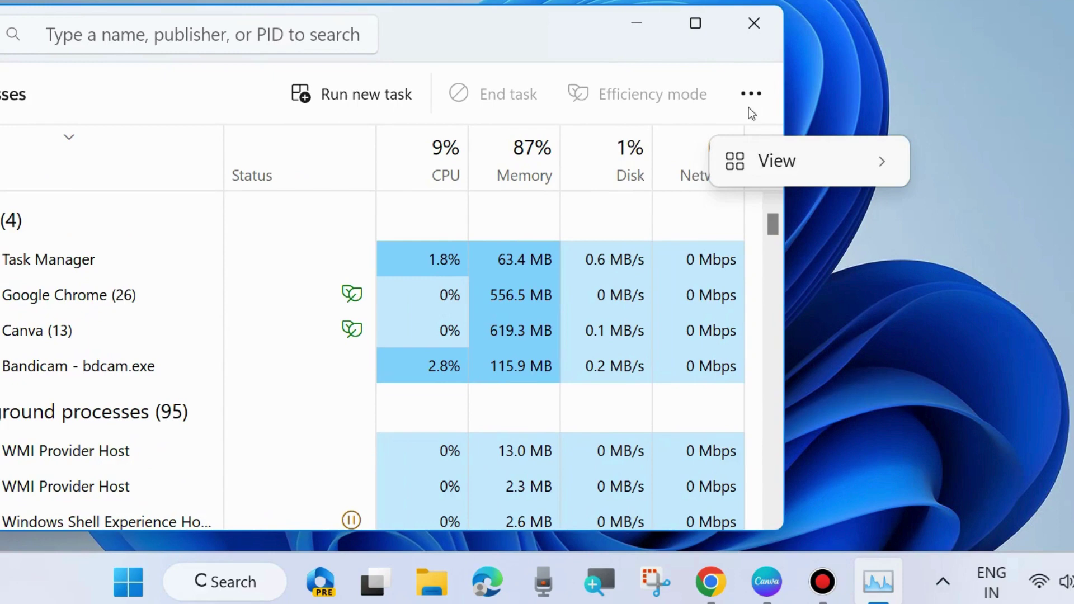
pyautogui.click(760, 97)
pyautogui.moveTo(738, 164)
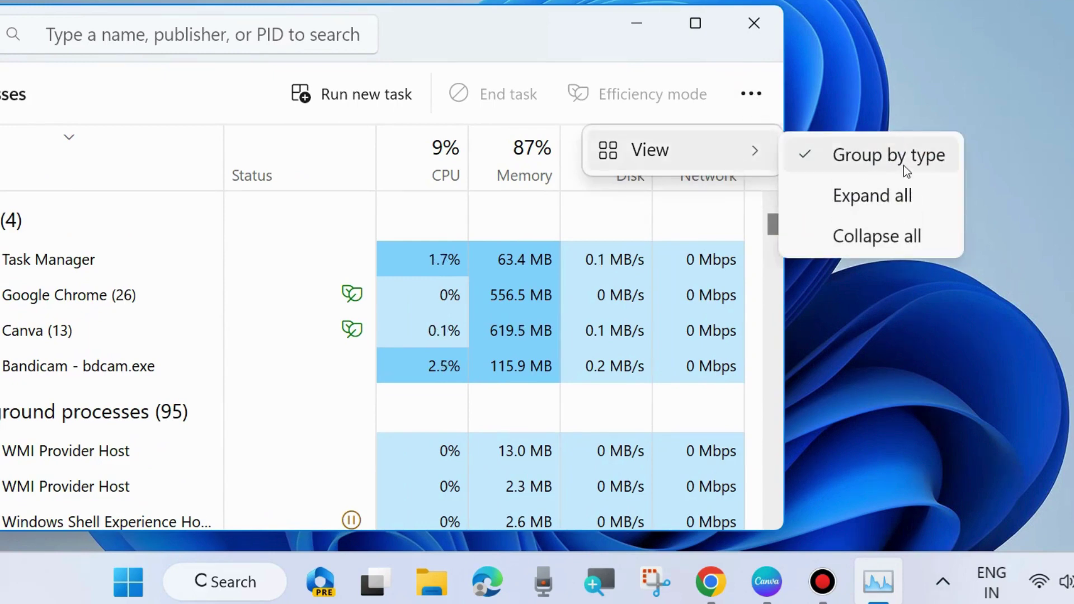
pyautogui.click(879, 159)
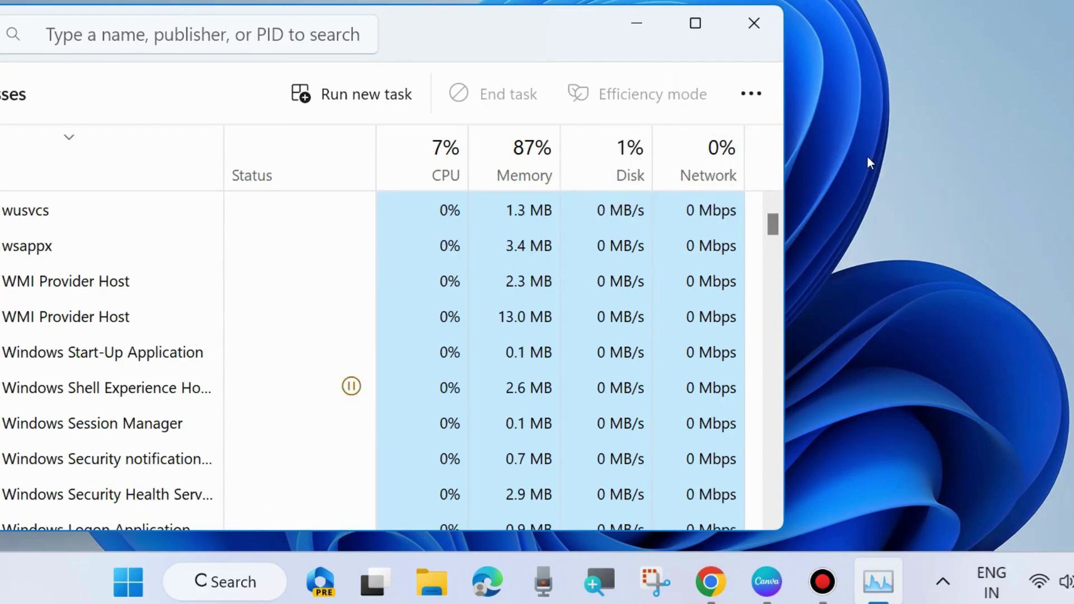
pyautogui.click(759, 96)
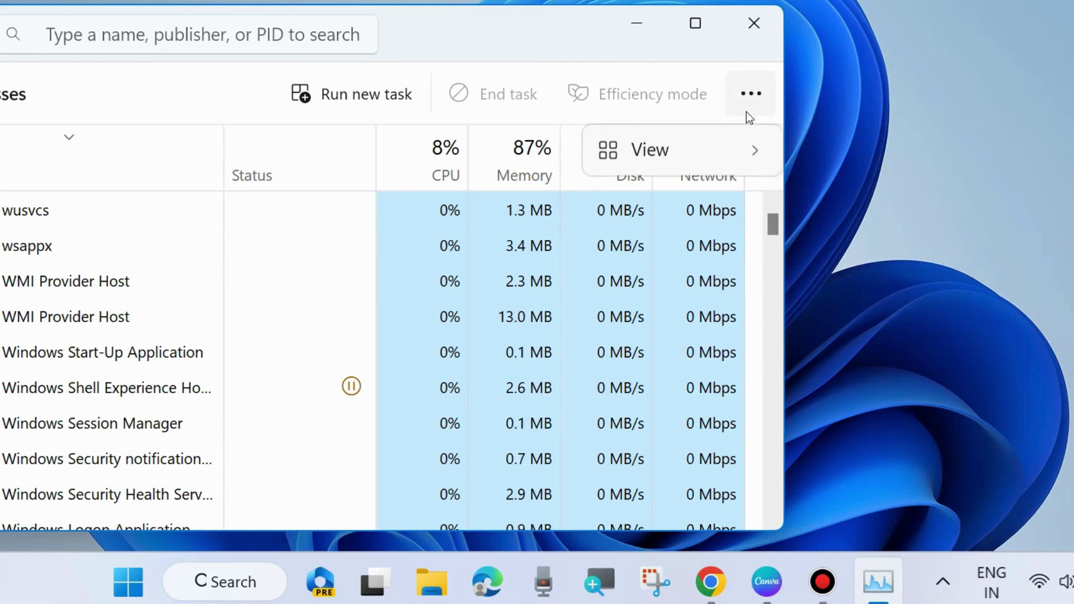
pyautogui.moveTo(724, 149)
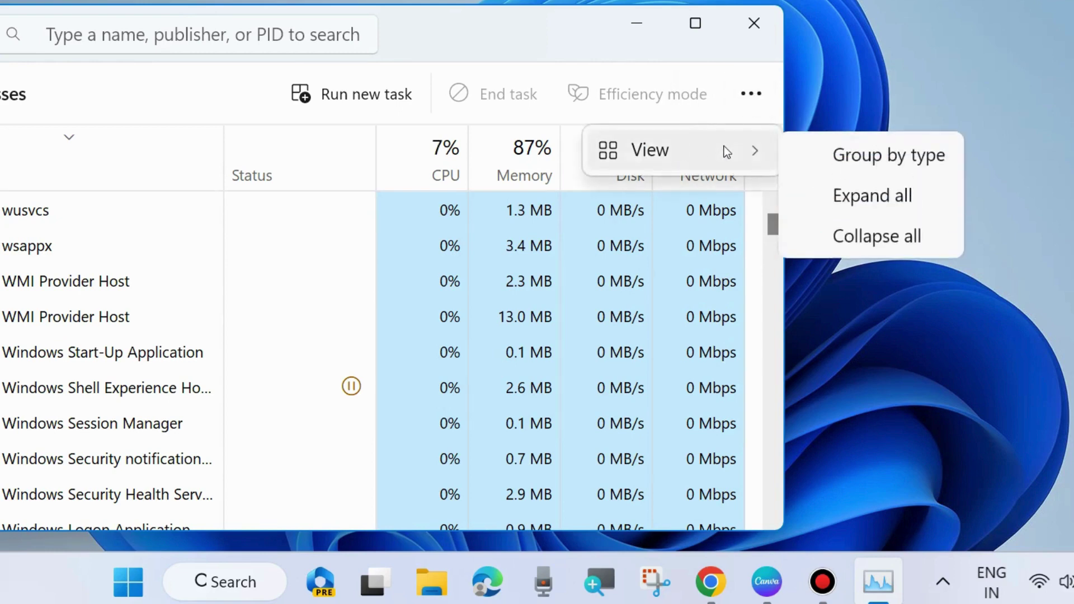
pyautogui.click(820, 160)
pyautogui.moveTo(527, 38); pyautogui.dragTo(892, 38)
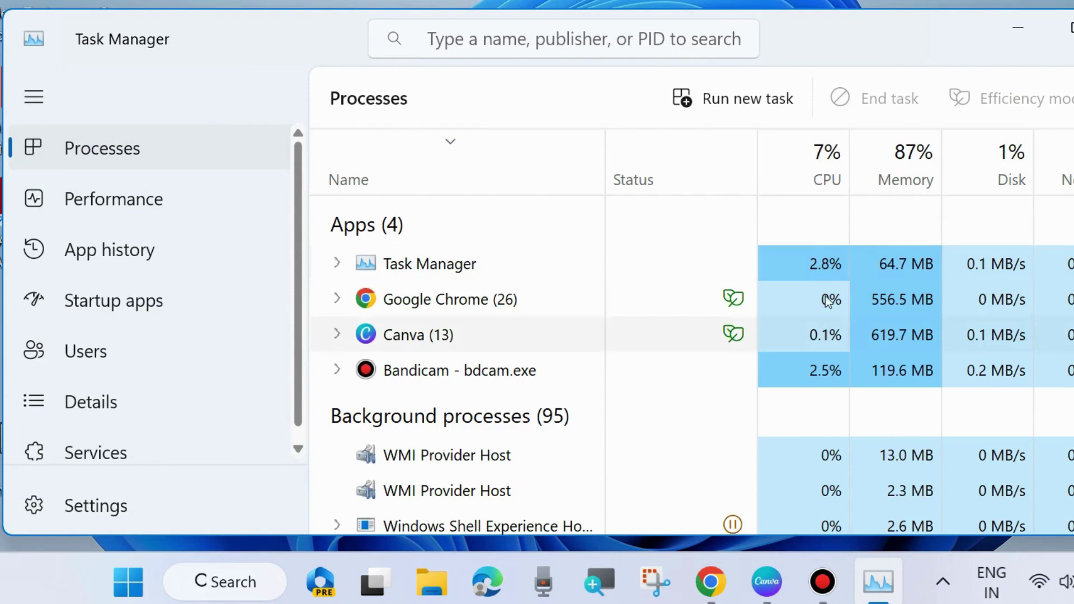
pyautogui.scroll(-2, 806, 410)
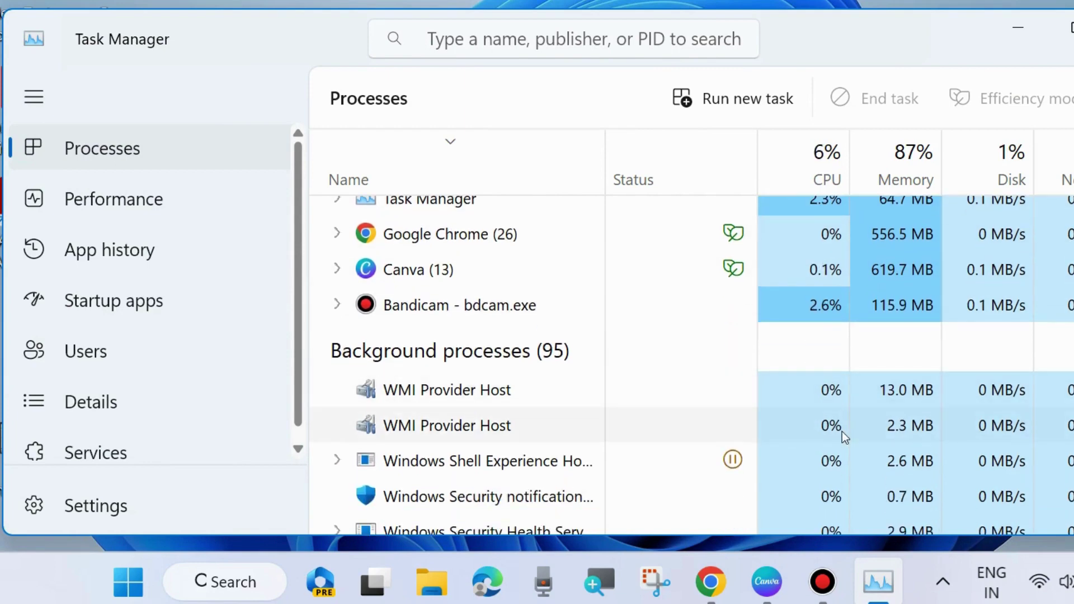
pyautogui.scroll(-4, 823, 335)
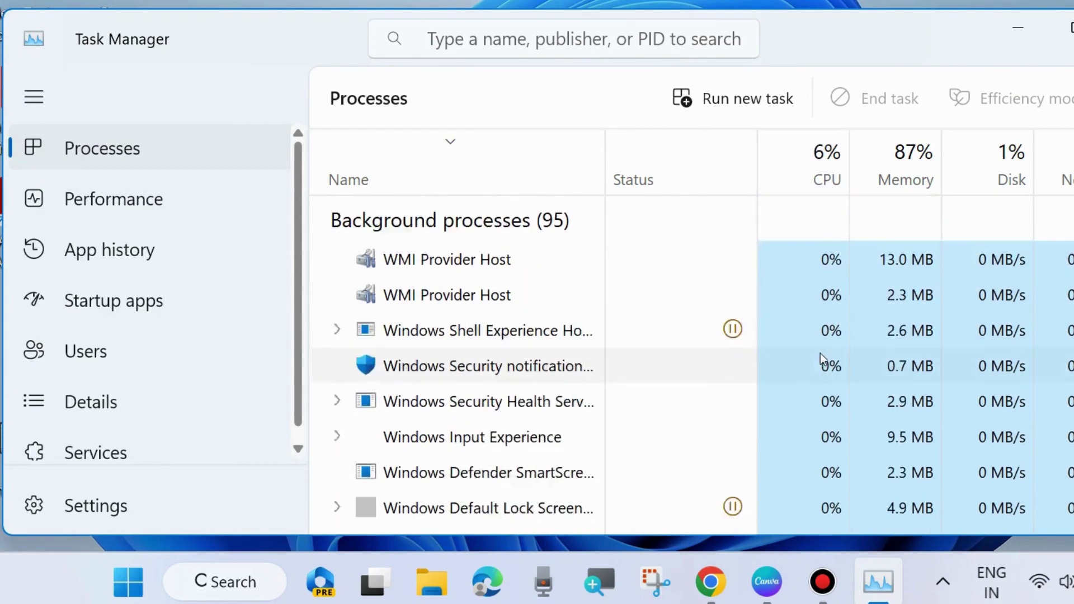
pyautogui.scroll(-5, 824, 359)
pyautogui.scroll(-9, 842, 421)
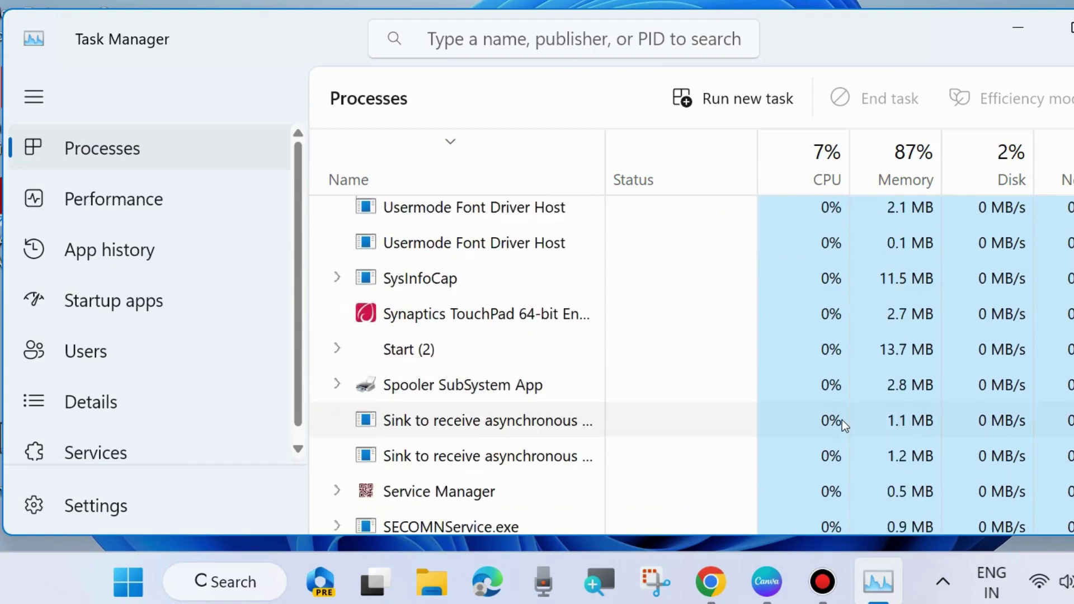
pyautogui.scroll(-9, 841, 421)
pyautogui.scroll(-2, 817, 353)
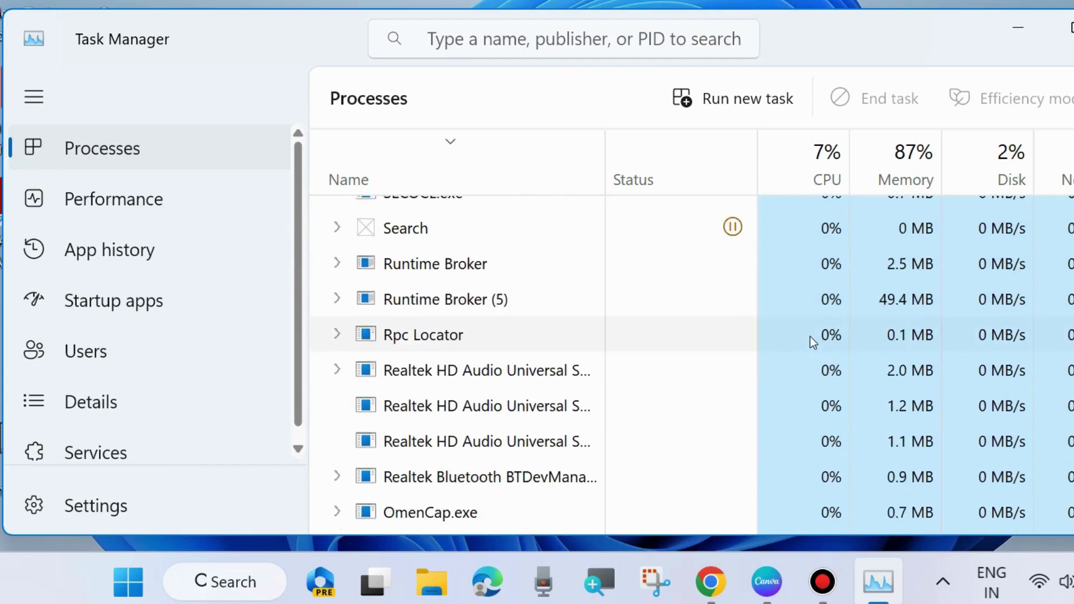
pyautogui.scroll(-13, 810, 336)
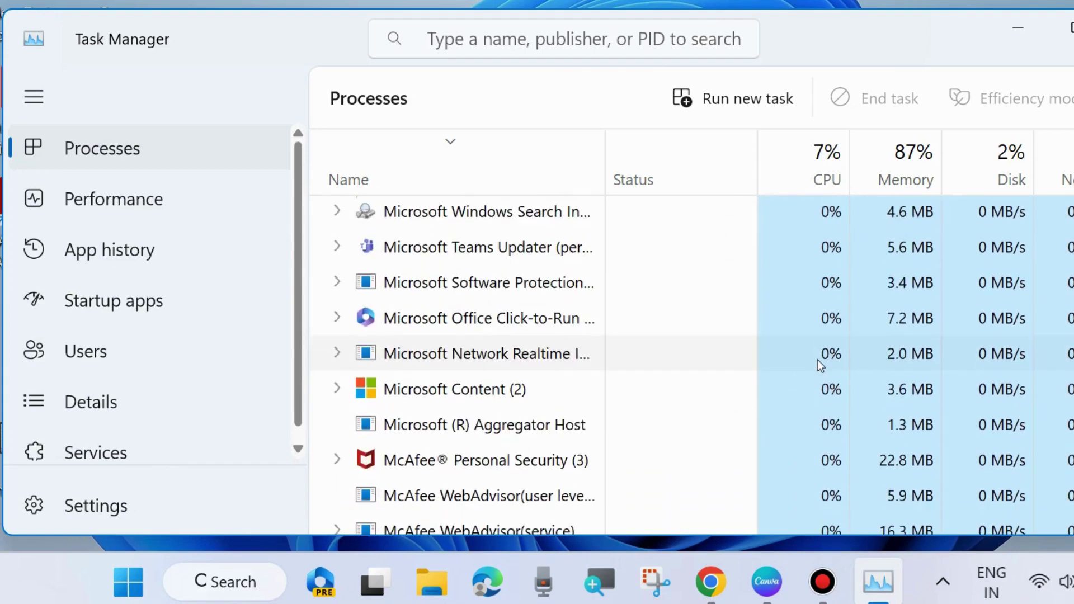
pyautogui.scroll(-2, 817, 360)
pyautogui.scroll(-11, 821, 361)
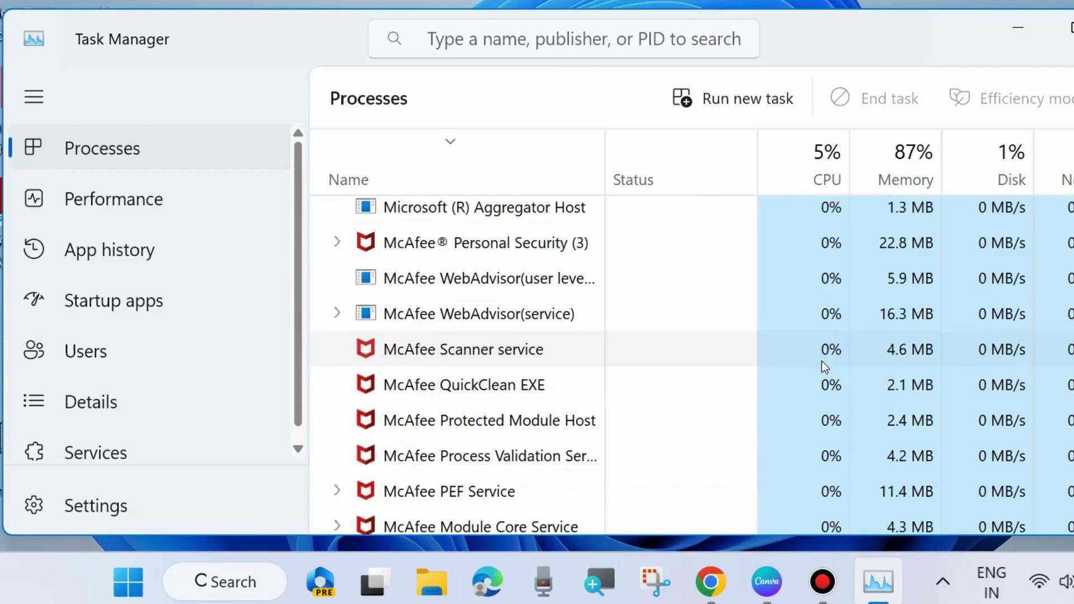
pyautogui.scroll(-11, 821, 362)
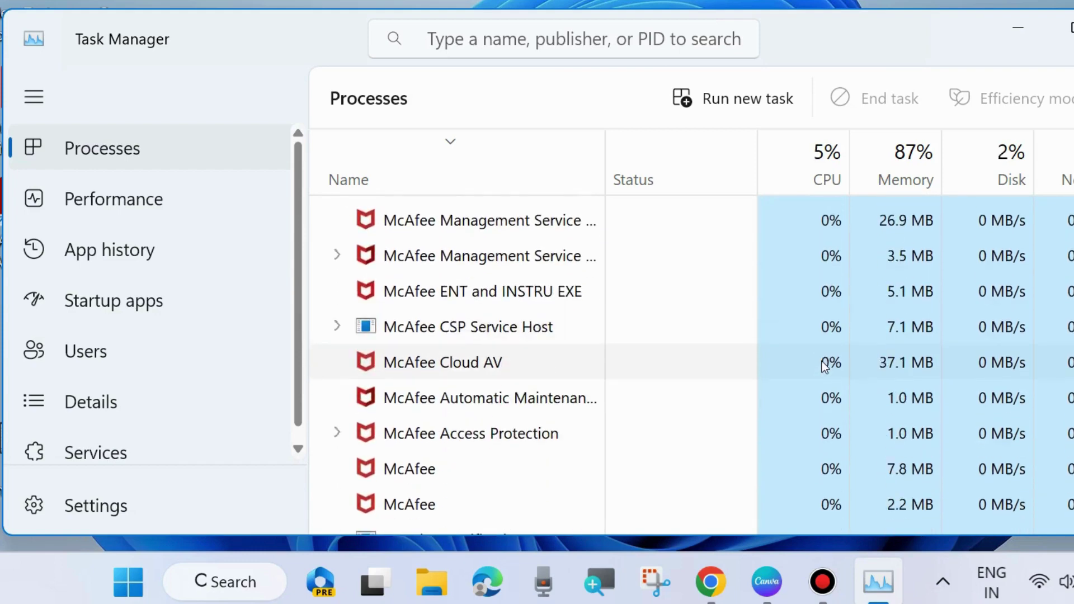
pyautogui.scroll(-20, 821, 362)
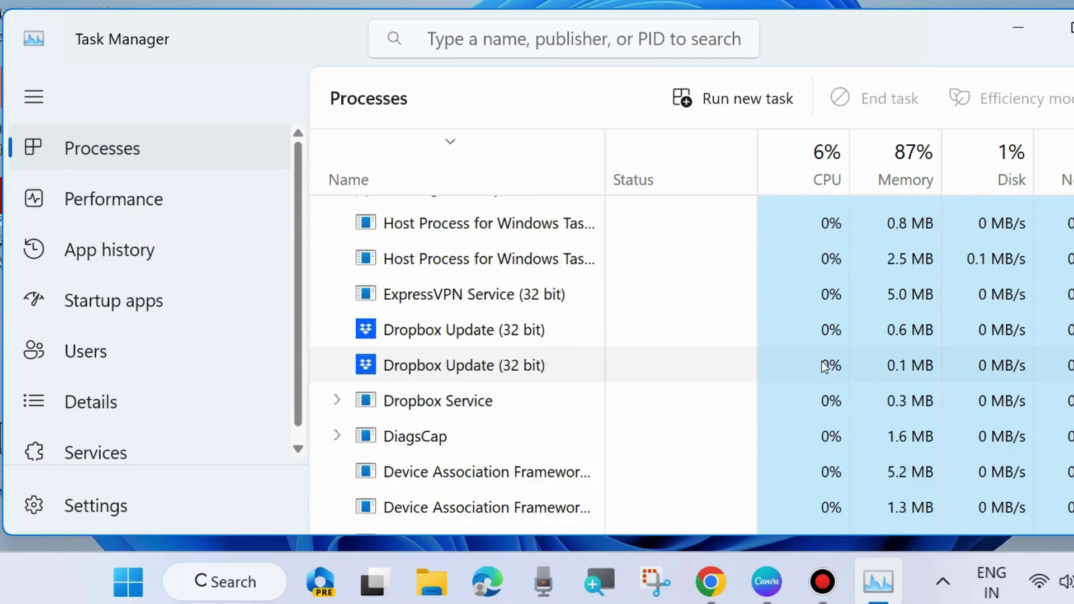
pyautogui.scroll(-1, 823, 365)
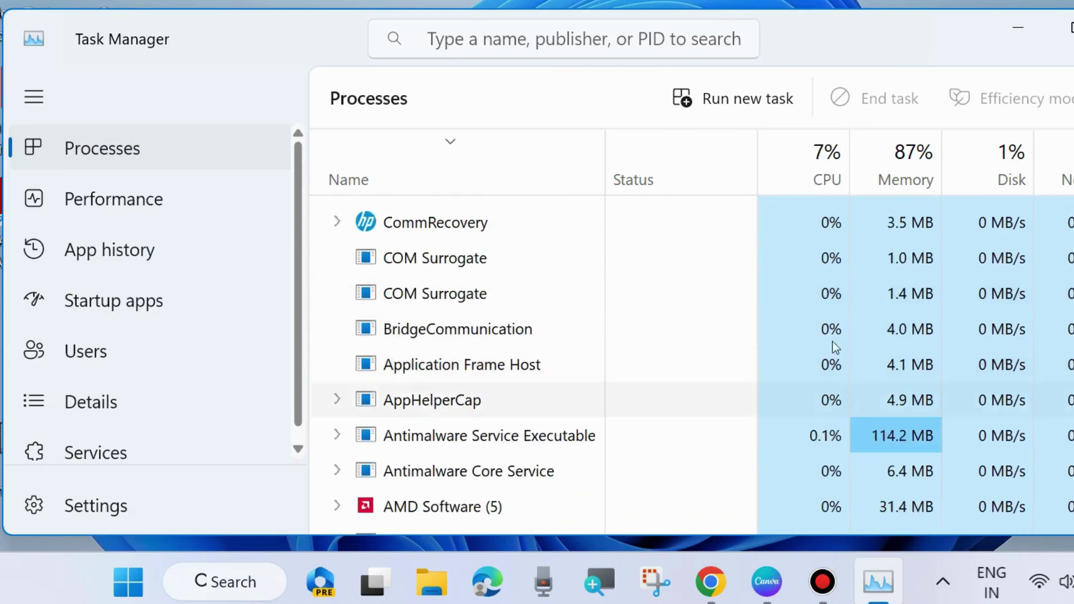
pyautogui.scroll(20, 822, 365)
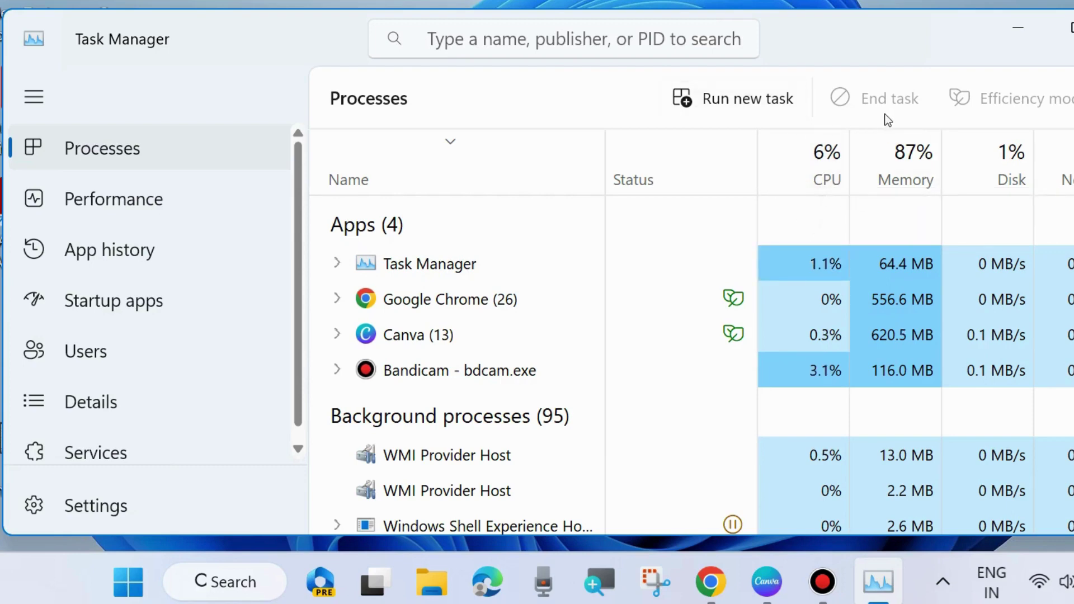
# End the Canva (13) task, then close Task Manager with Alt+F4.
pyautogui.click(416, 342)
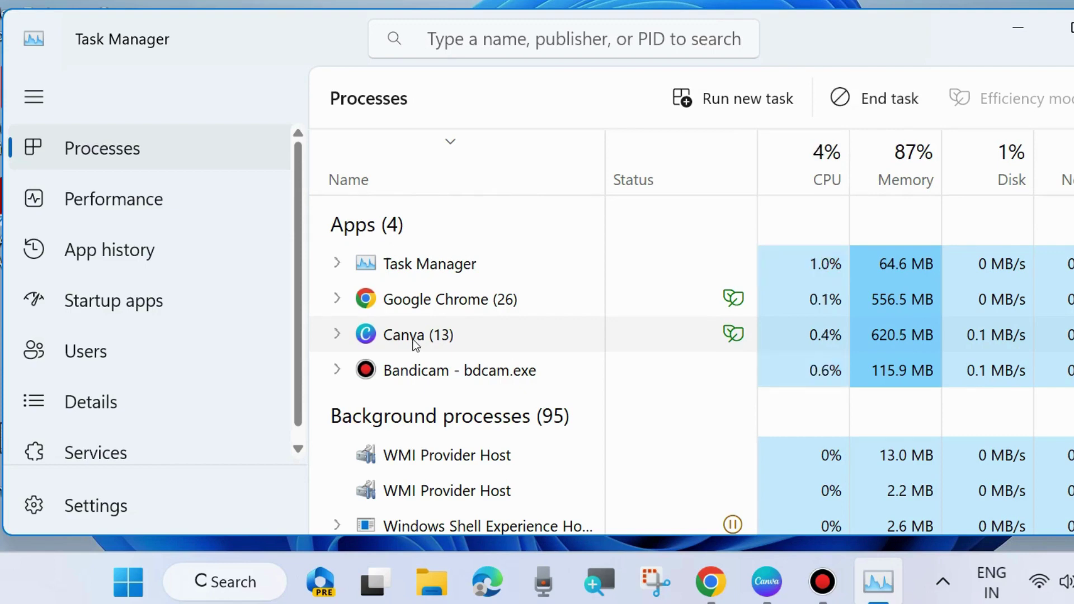
pyautogui.click(921, 109)
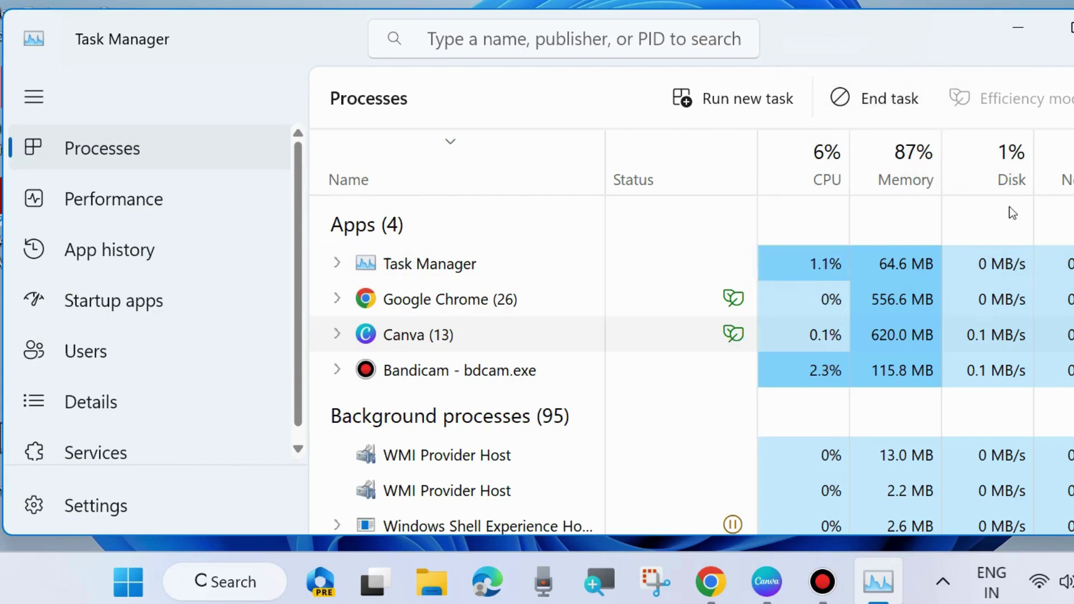
pyautogui.hotkey('alt', 'F4')
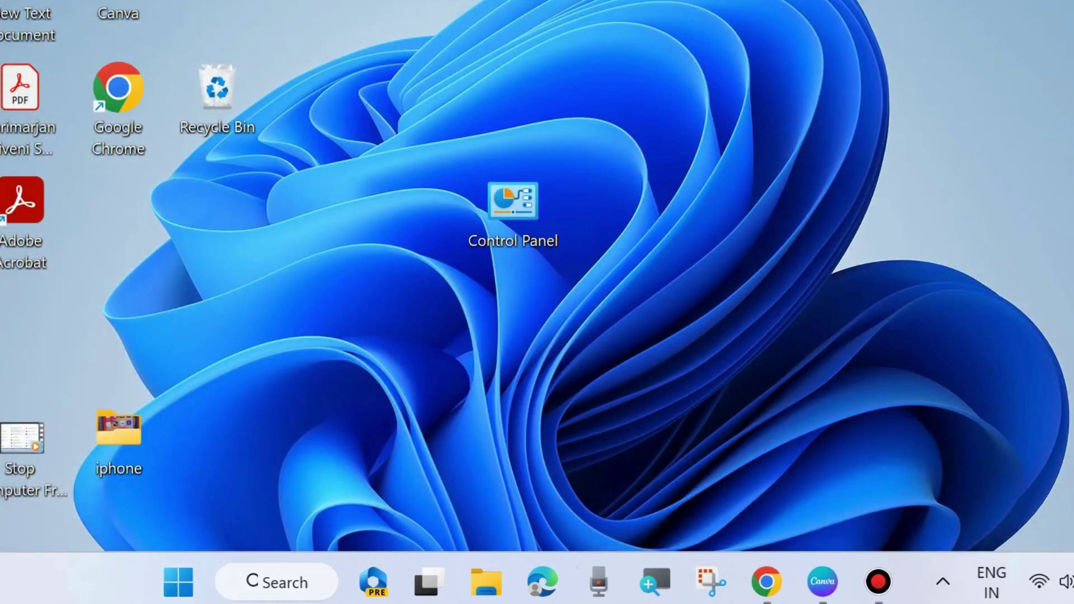
# Open Control Panel from the desktop icon and go to Power Options.
pyautogui.doubleClick(517, 206)
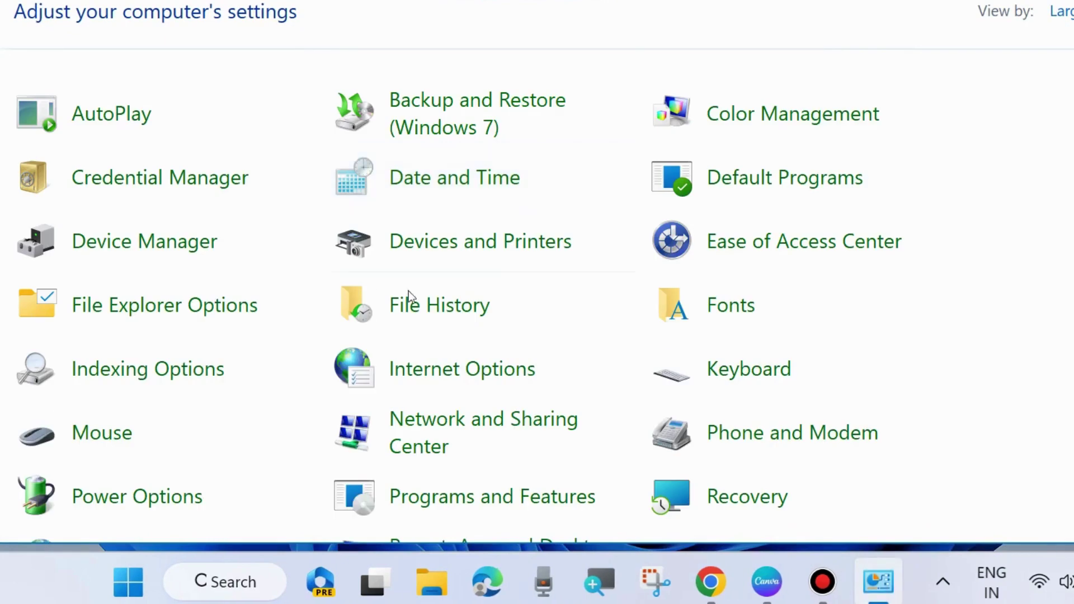
pyautogui.scroll(-1, 511, 348)
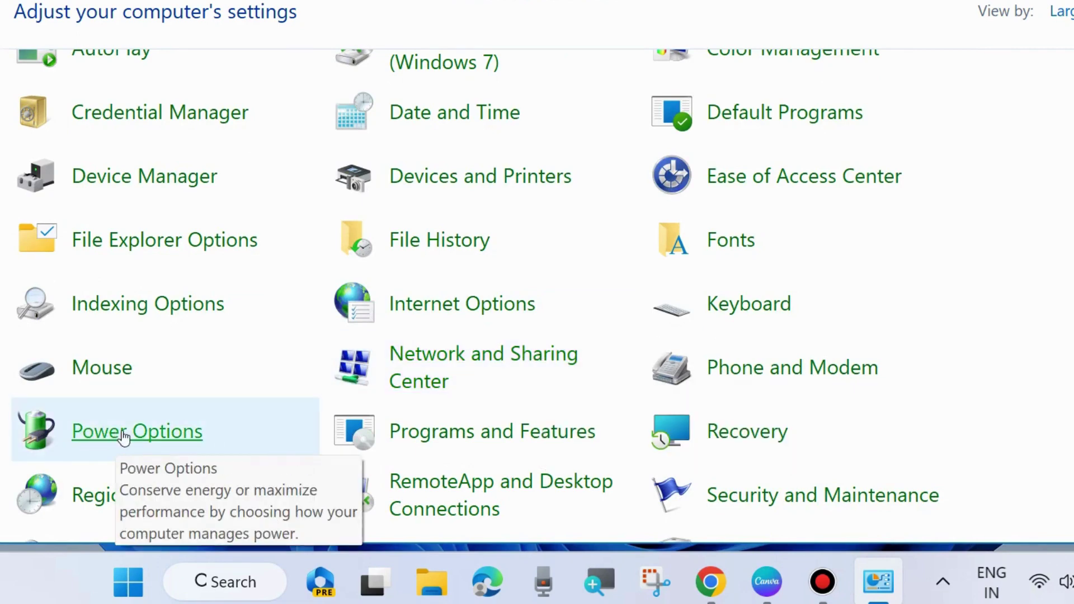
pyautogui.click(123, 432)
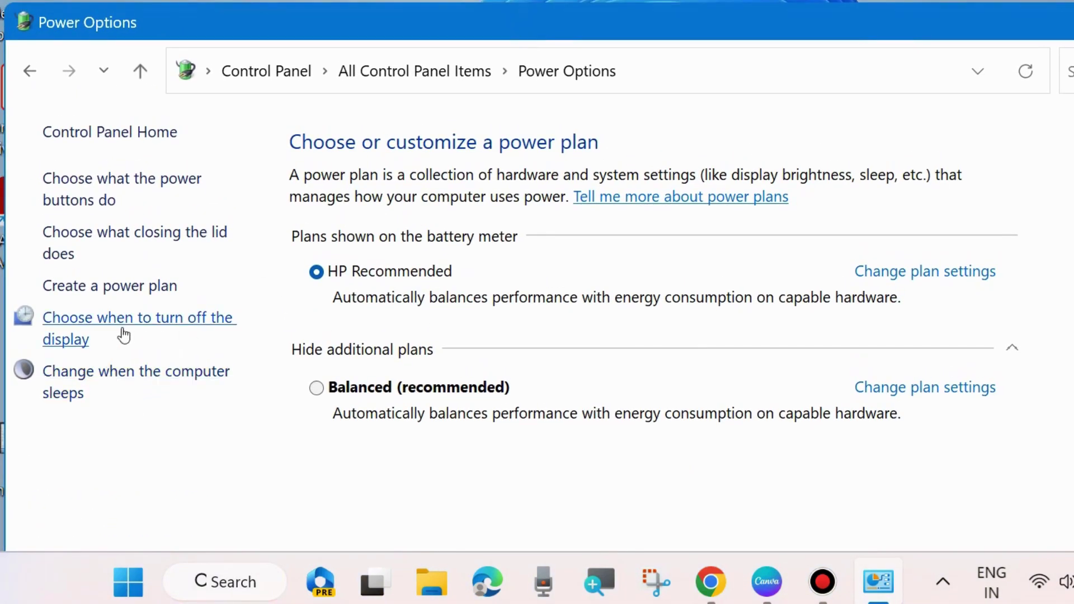
# Unlock the power button shutdown settings, confirm Hibernate is unticked, and close the window.
pyautogui.click(98, 181)
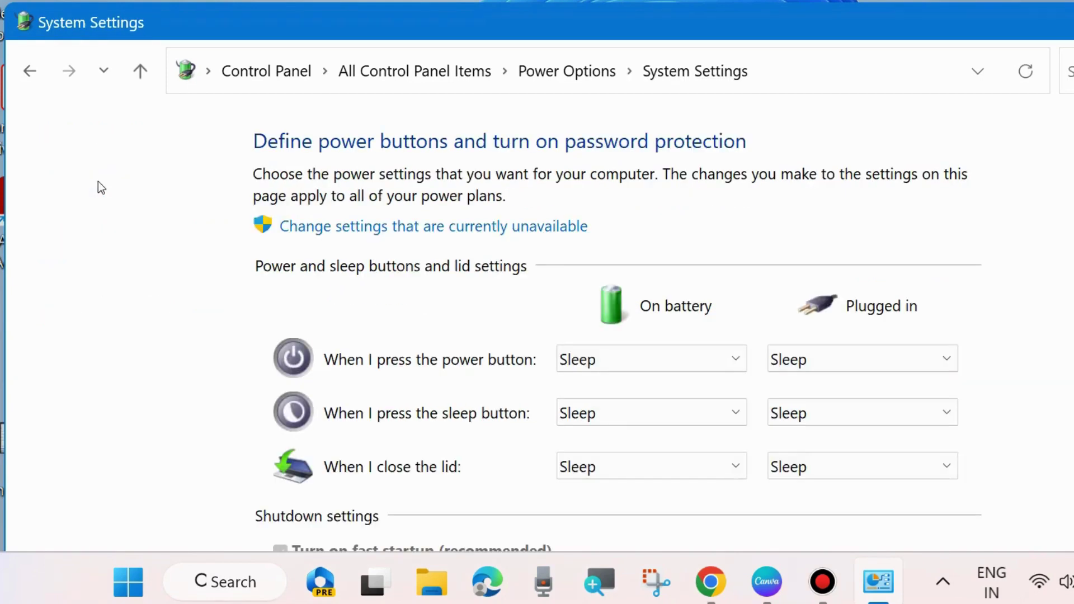
pyautogui.scroll(-1, 441, 278)
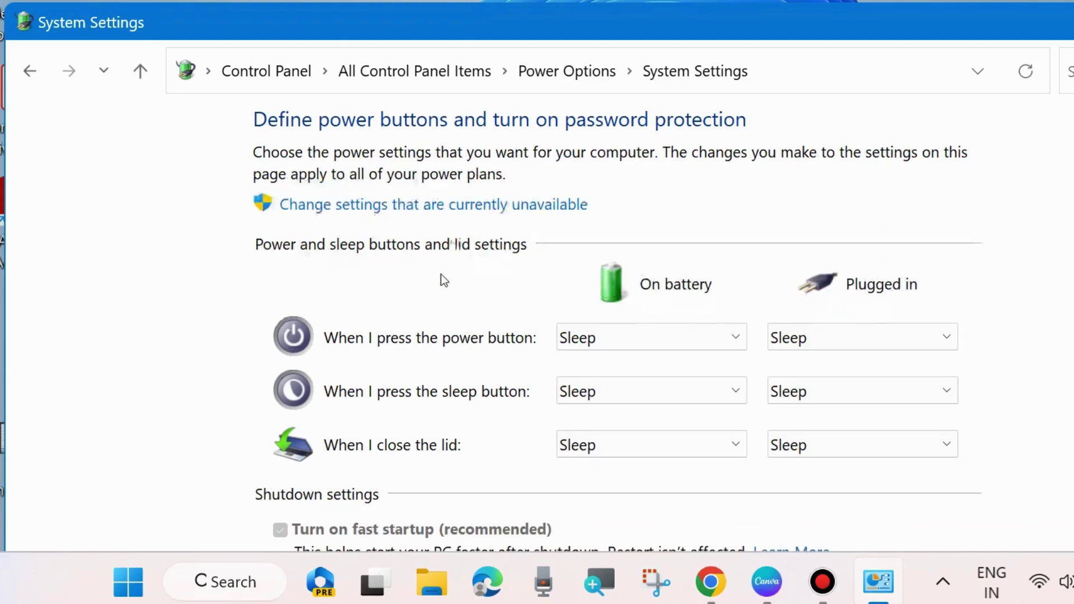
pyautogui.click(446, 204)
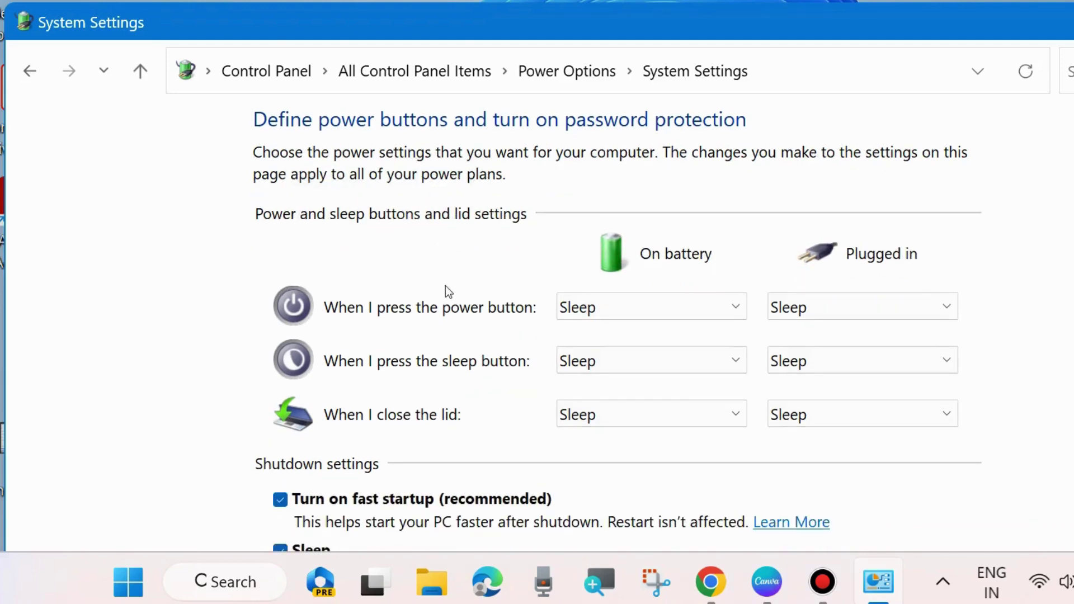
pyautogui.scroll(-3, 435, 325)
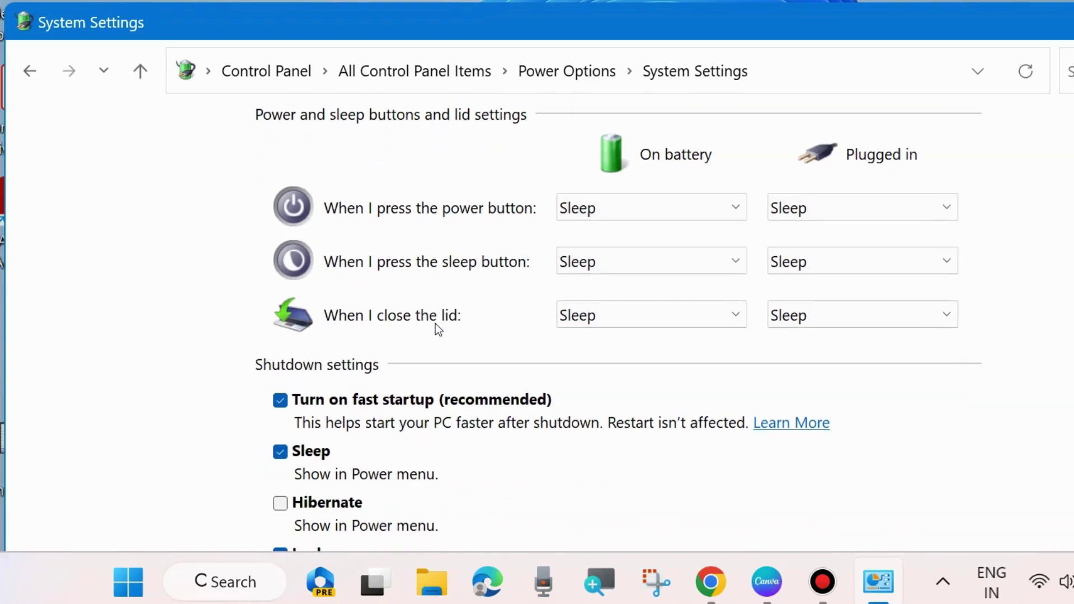
pyautogui.moveTo(525, 28); pyautogui.dragTo(527, 0)
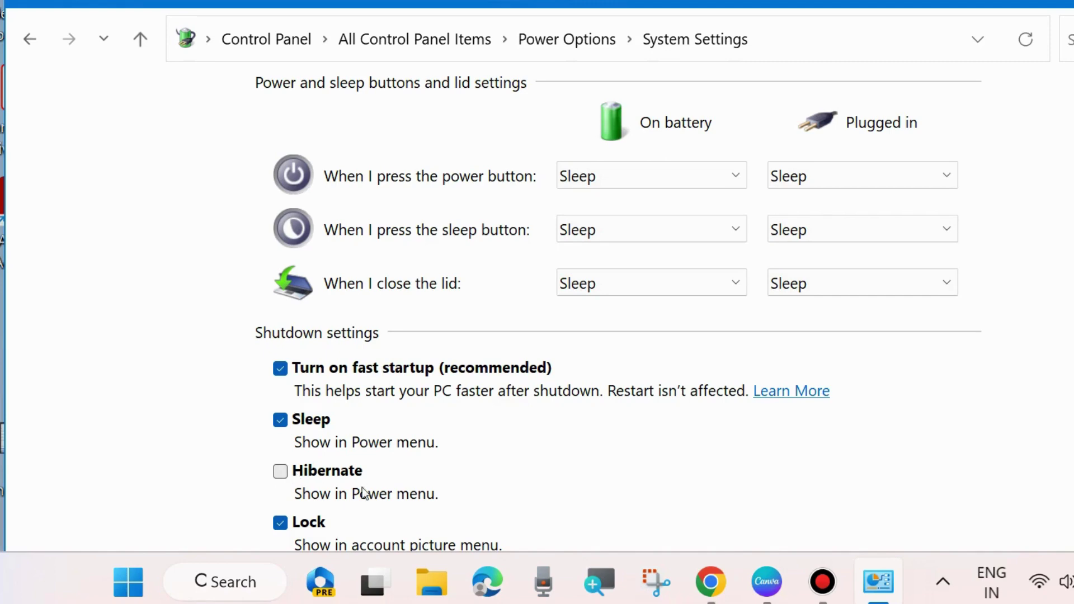
pyautogui.hotkey('alt', 'F4')
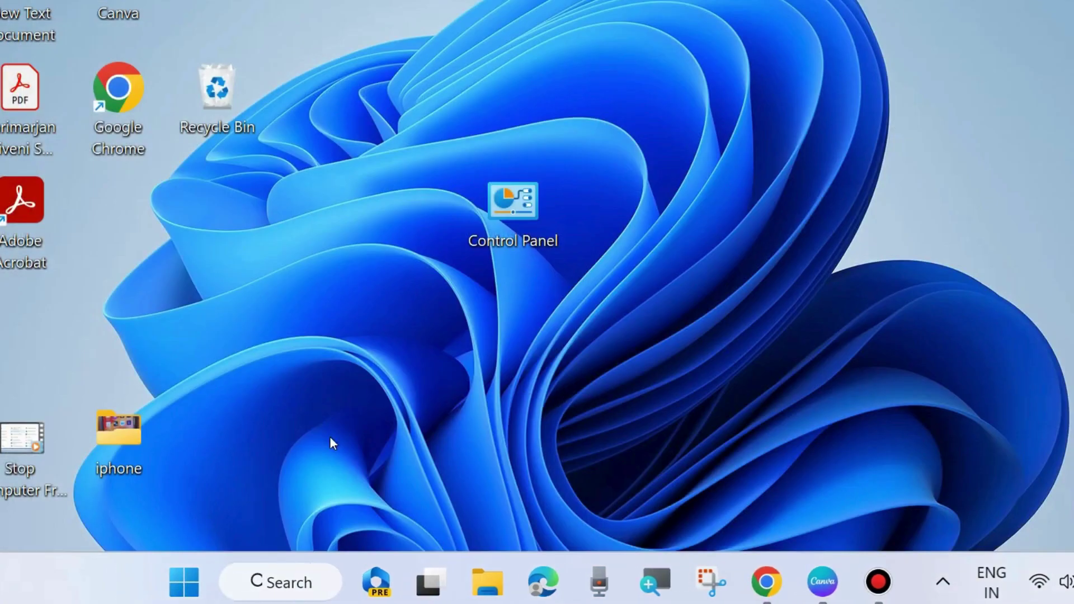
# Search 'dis' to launch Disk Cleanup and scan the Windows (C:) drive.
pyautogui.click(296, 582)
pyautogui.write('dis')
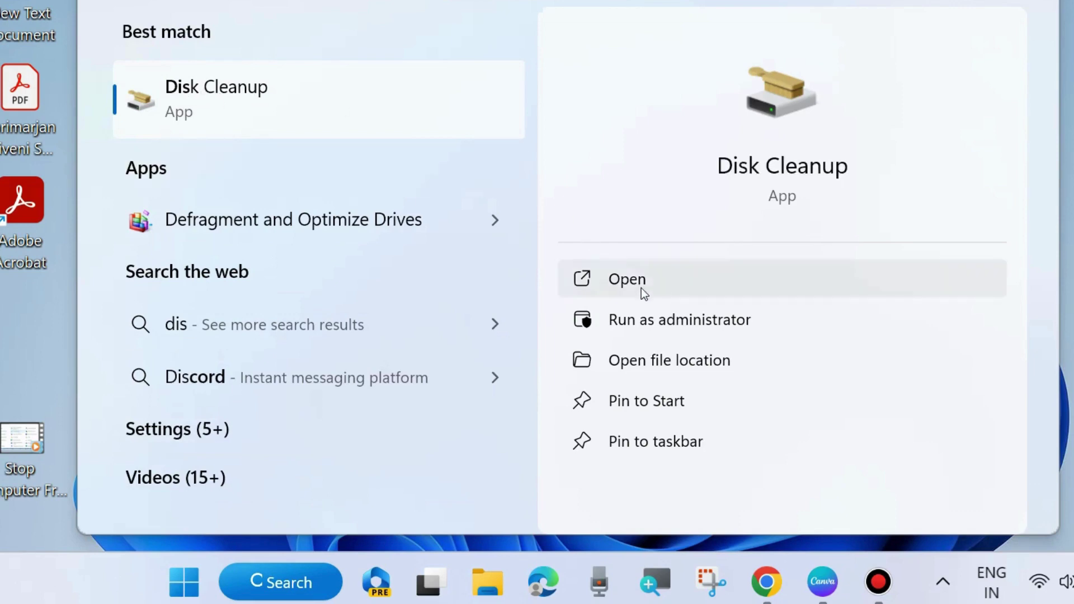
pyautogui.click(625, 280)
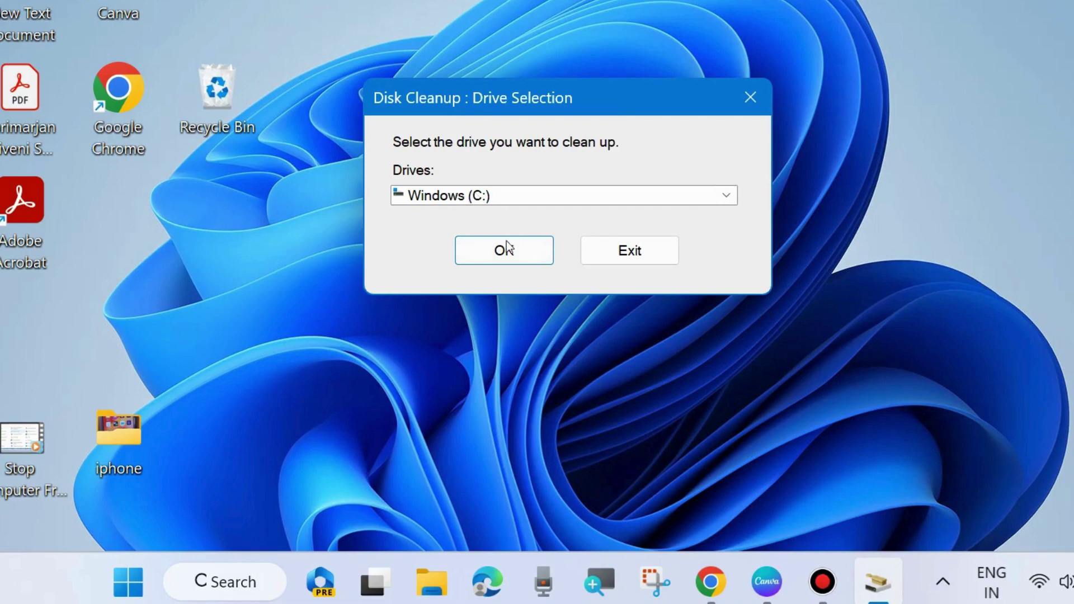
pyautogui.click(507, 251)
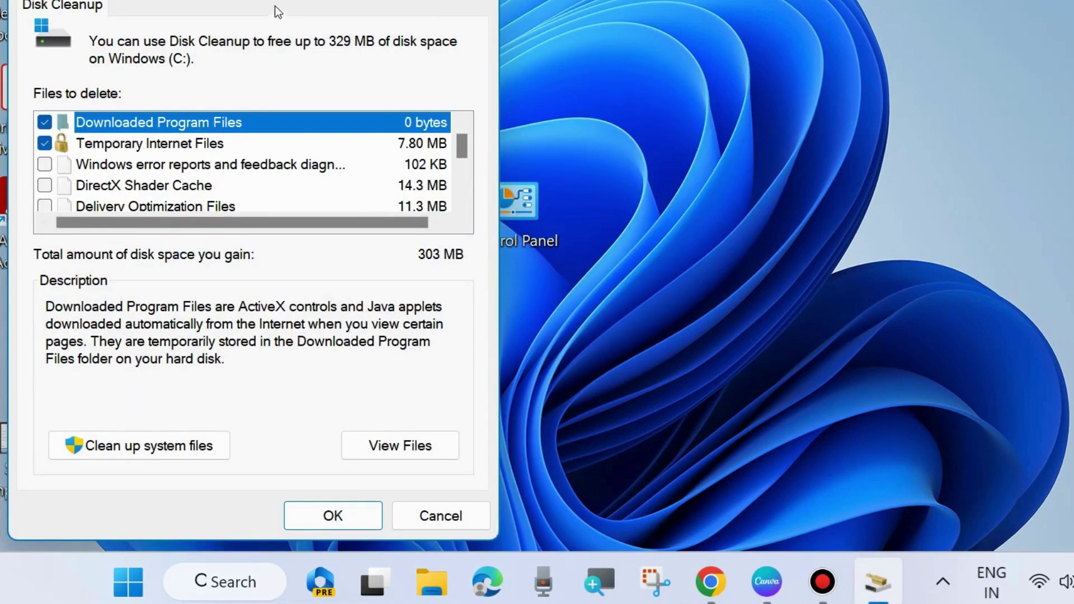
# Review the removable files (up to 329 MB) and start a system-files cleanup.
pyautogui.moveTo(271, 1); pyautogui.dragTo(533, 38)
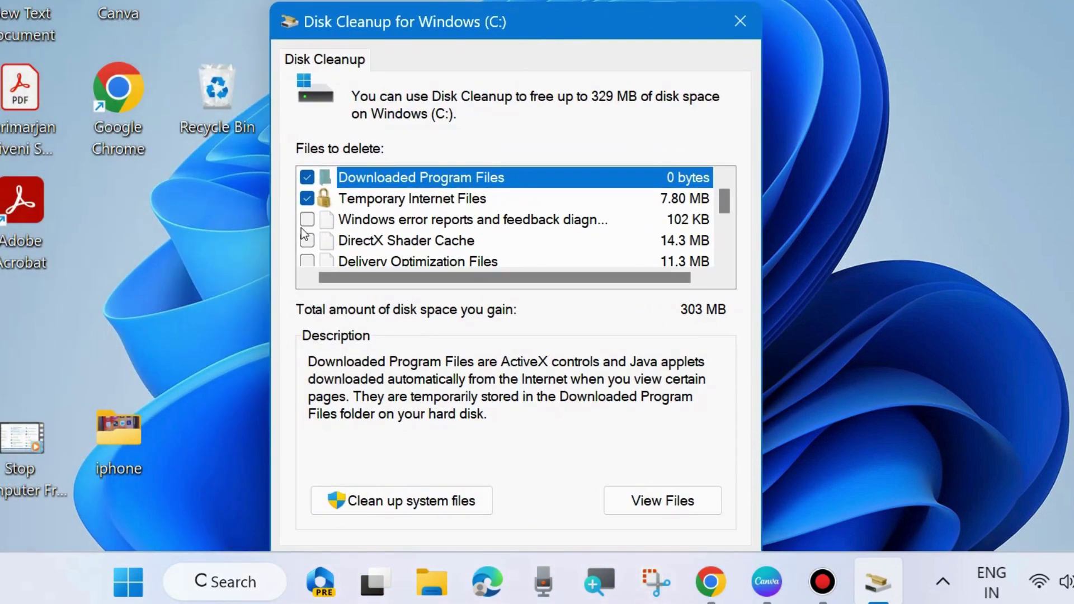
pyautogui.scroll(-2, 303, 207)
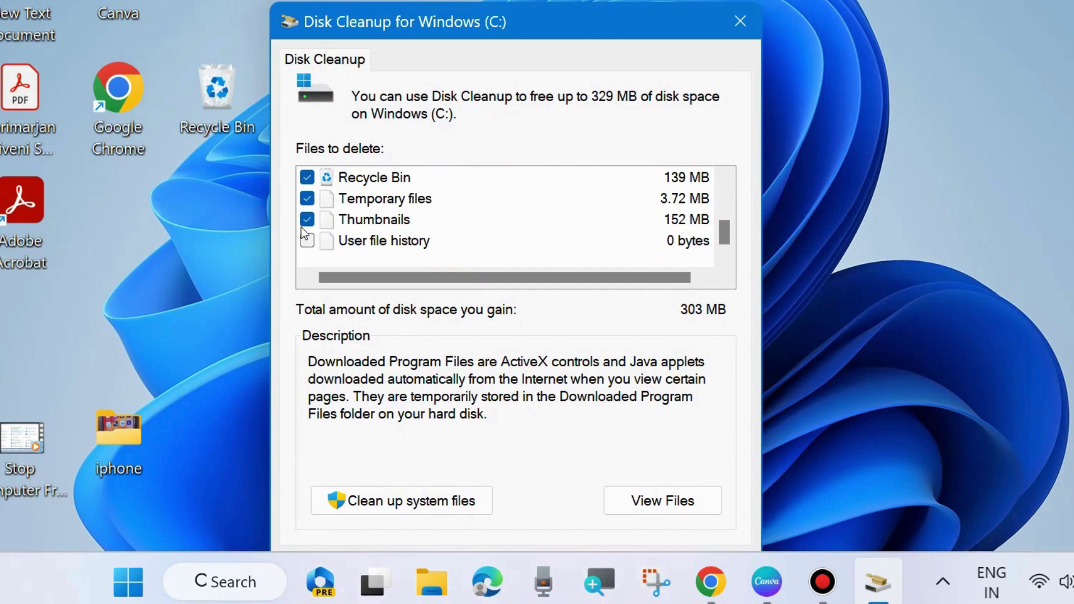
pyautogui.scroll(3, 313, 223)
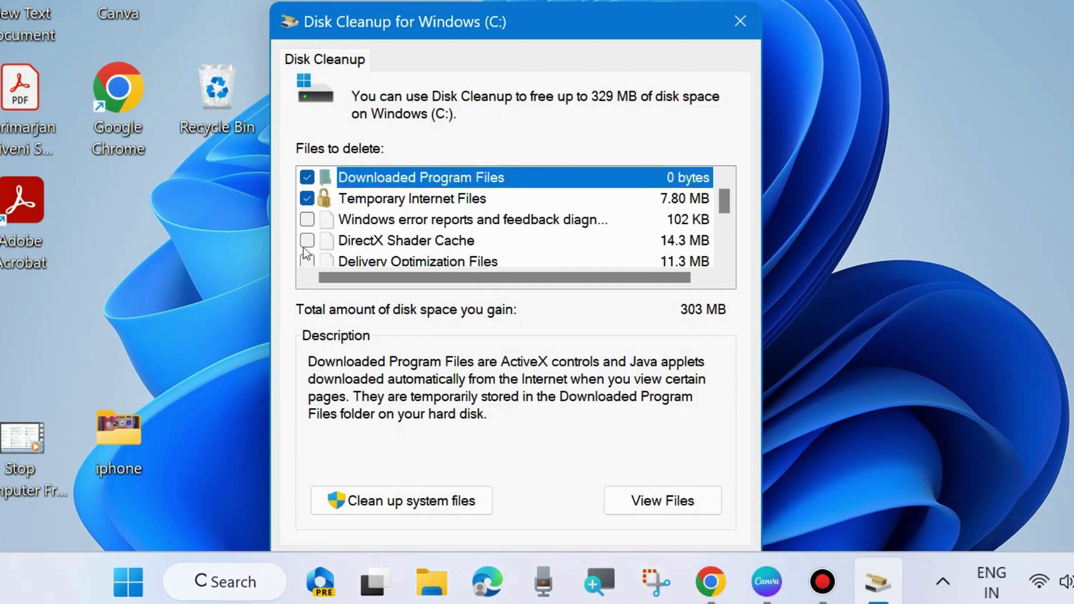
pyautogui.click(413, 502)
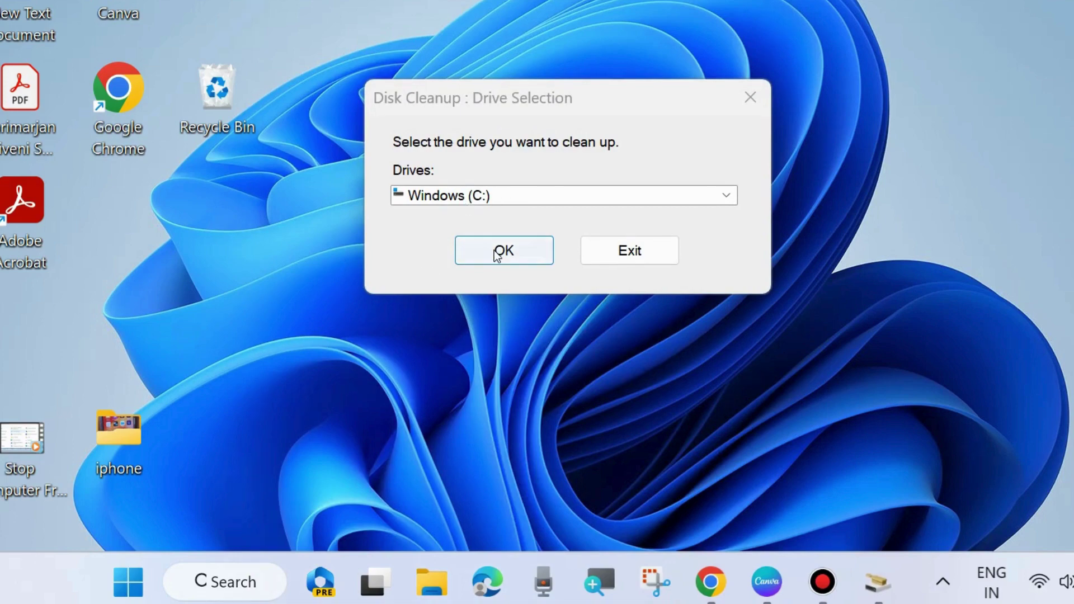
# Rescan C: with system files (5.78 GB freeable) and request deletion of the checked 304 MB.
pyautogui.click(497, 250)
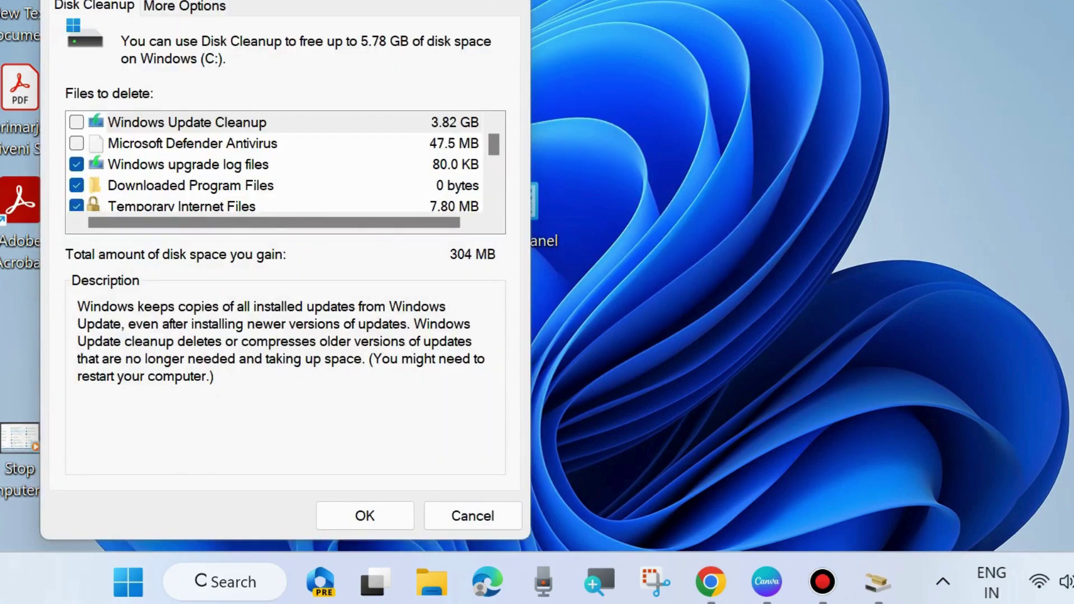
pyautogui.moveTo(329, 1); pyautogui.dragTo(547, 19)
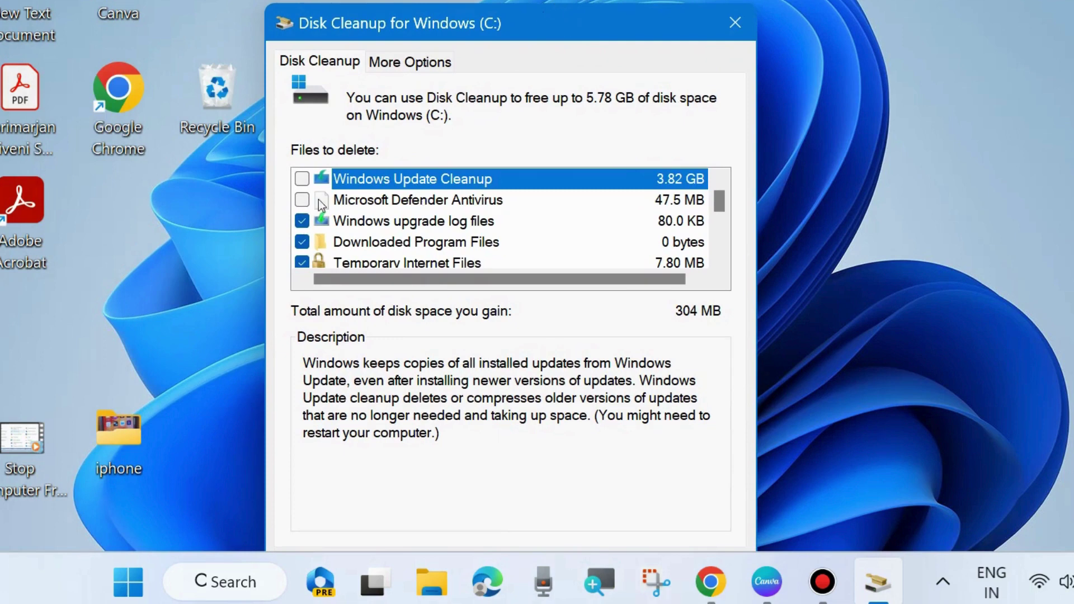
pyautogui.scroll(-3, 301, 219)
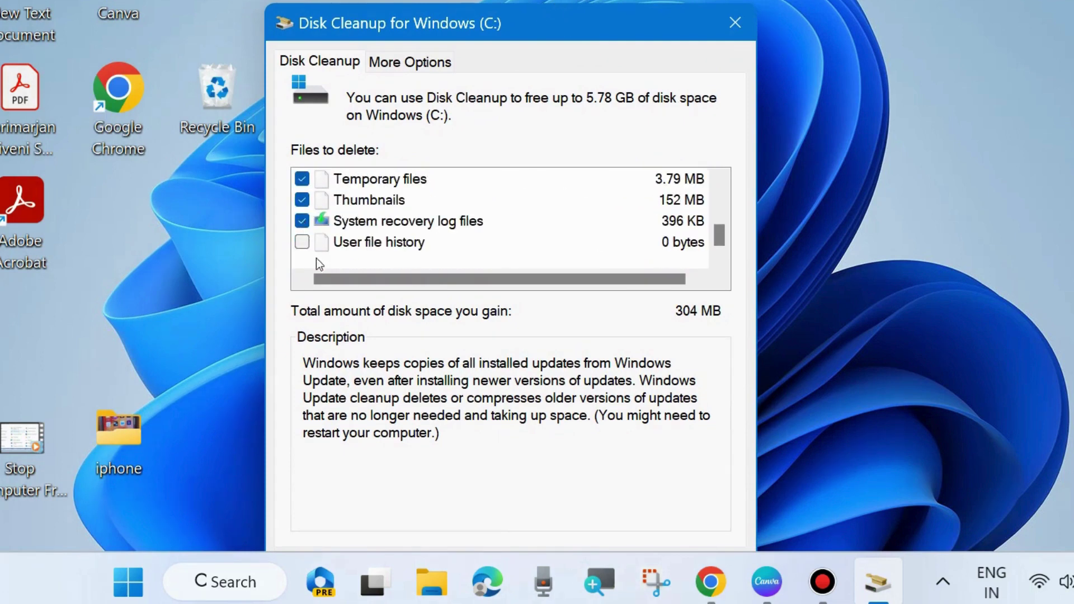
pyautogui.scroll(1, 313, 207)
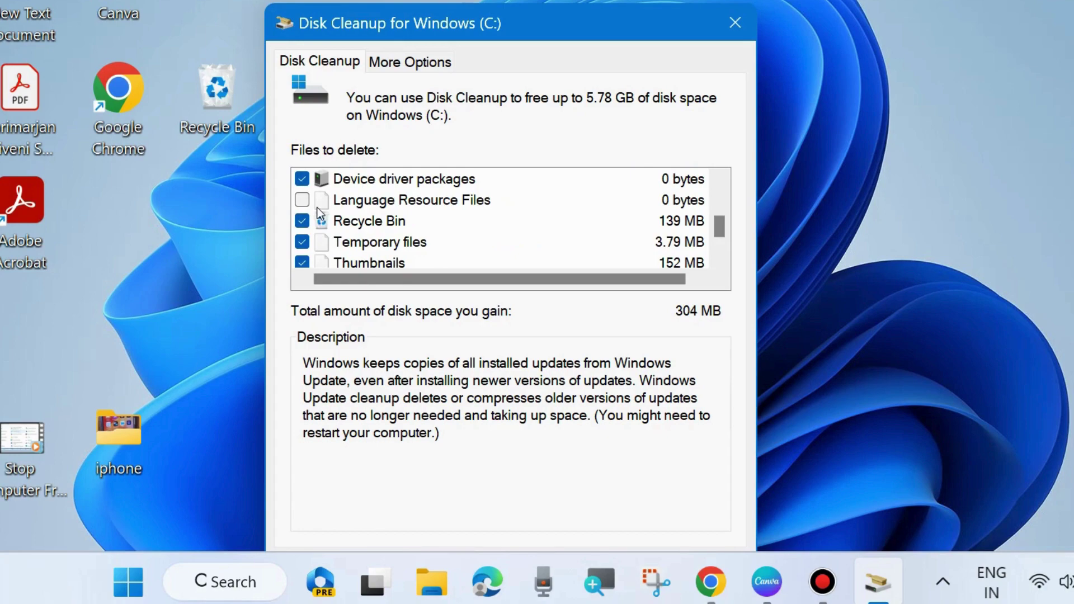
pyautogui.scroll(2, 311, 207)
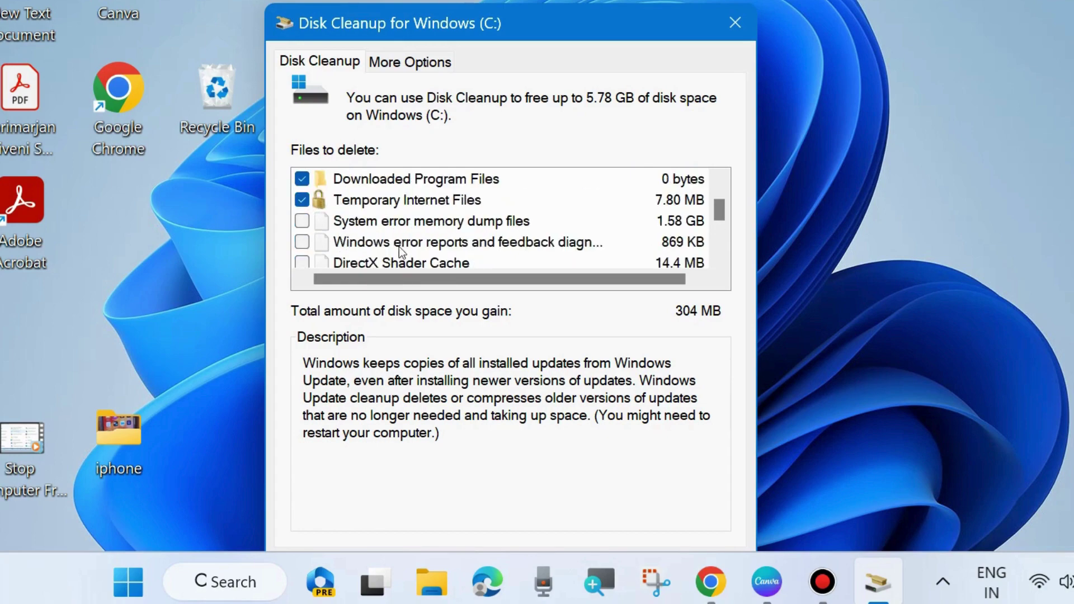
pyautogui.moveTo(553, 28); pyautogui.dragTo(560, 0)
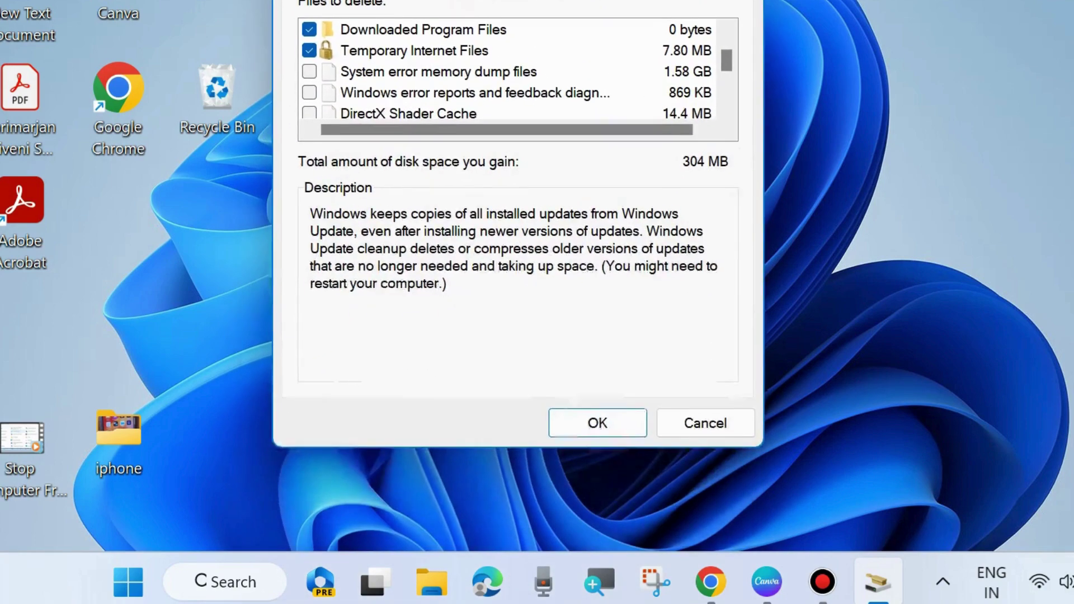
pyautogui.click(590, 421)
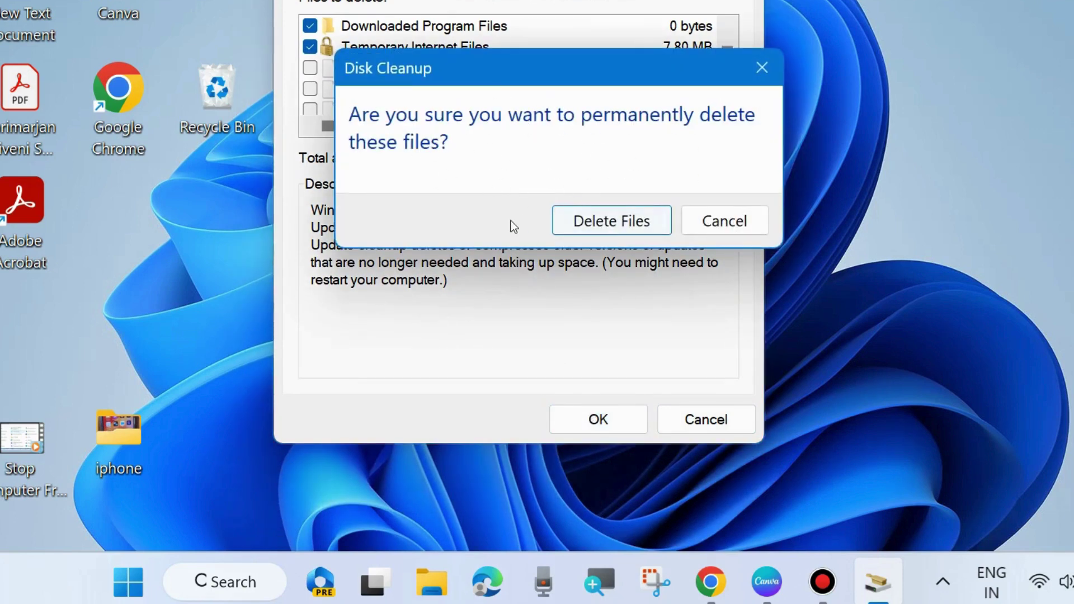
# Confirm permanent deletion of the files, then refresh the desktop.
pyautogui.click(599, 223)
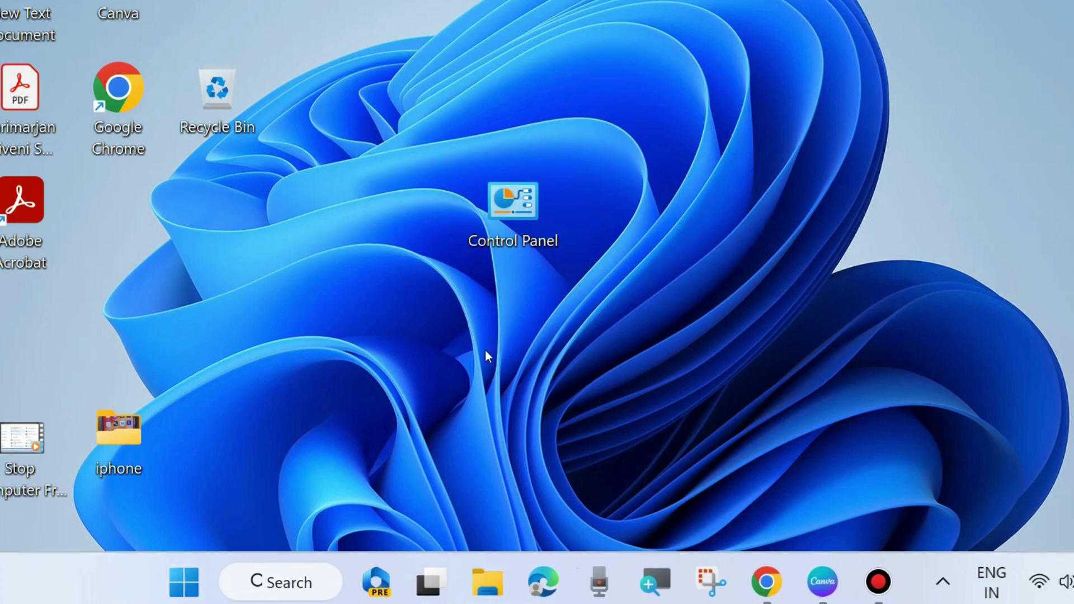
pyautogui.rightClick(523, 361)
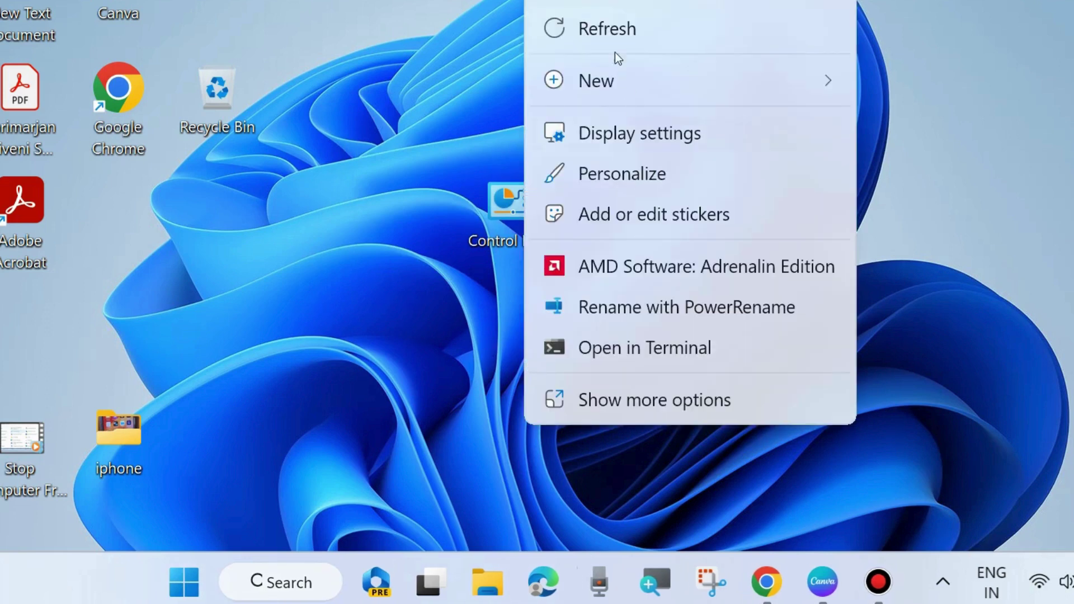
pyautogui.click(599, 24)
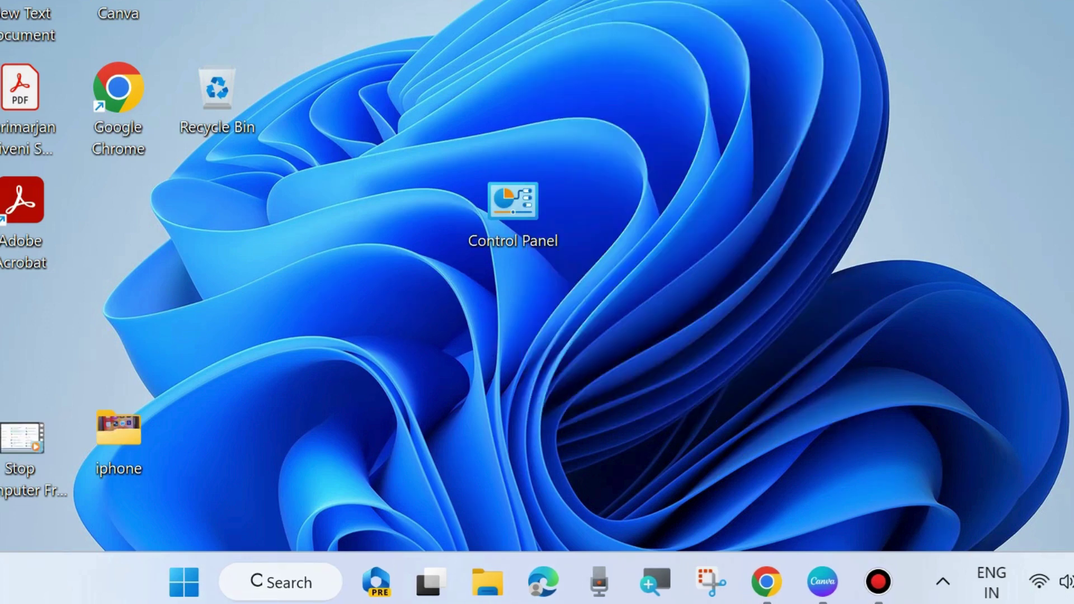